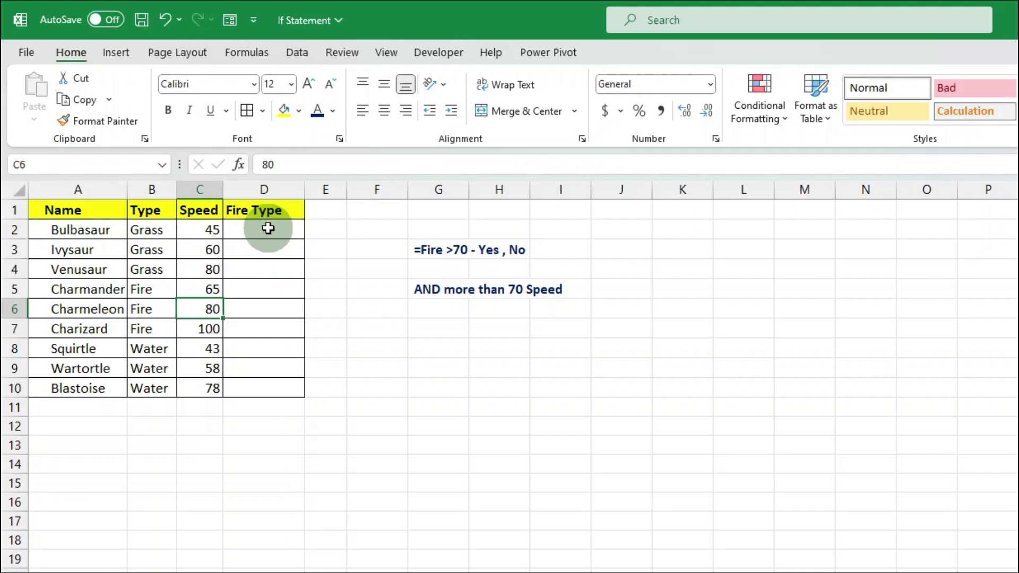
Enter the formula =IF(C2>70,"Yes","No") in cell D2 of the Fire Type column
left_click(269, 228)
type("=")
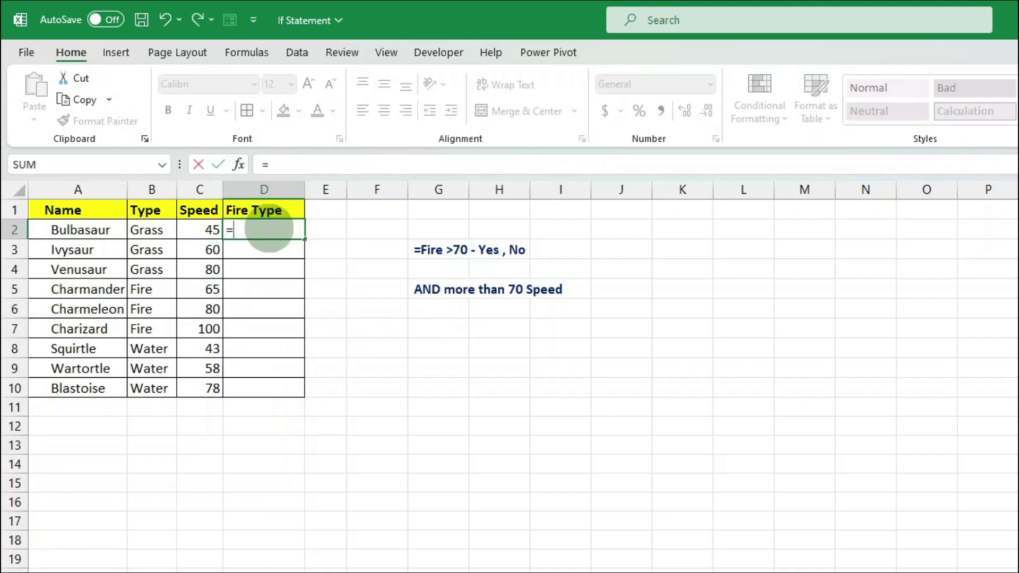
type("IF(")
left_click(210, 229)
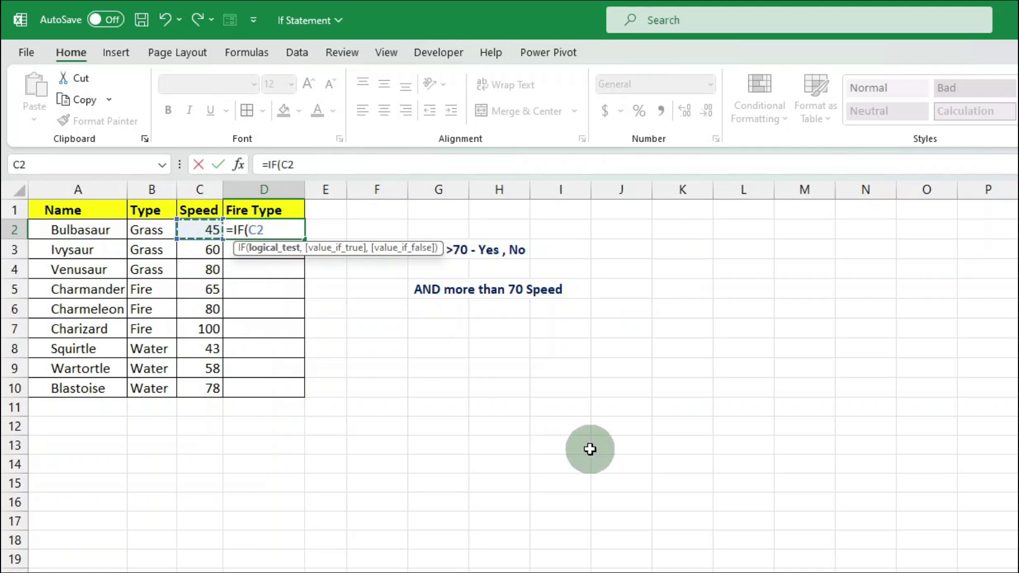
type(">70,\"Yes\",\"")
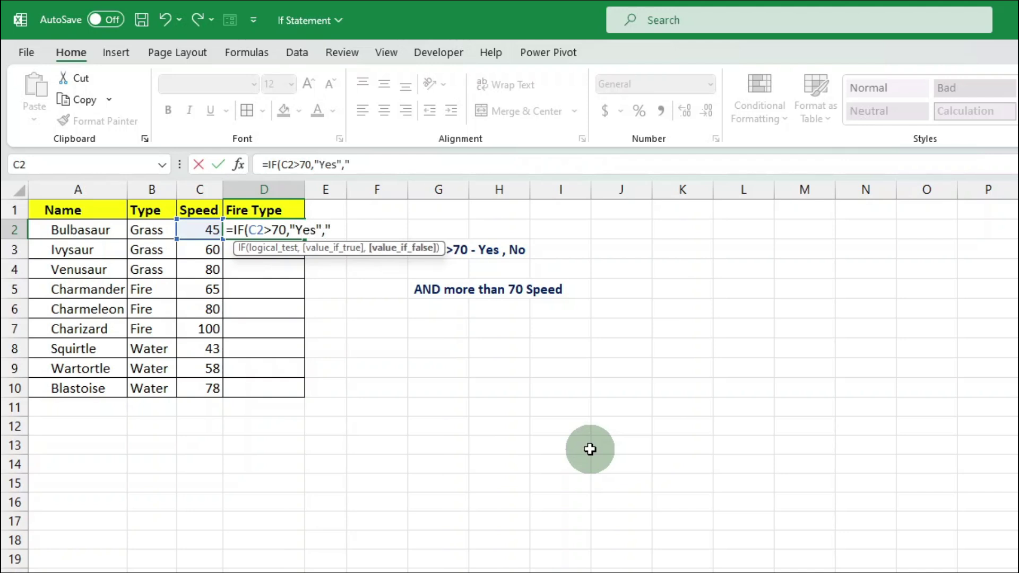
type("No\")")
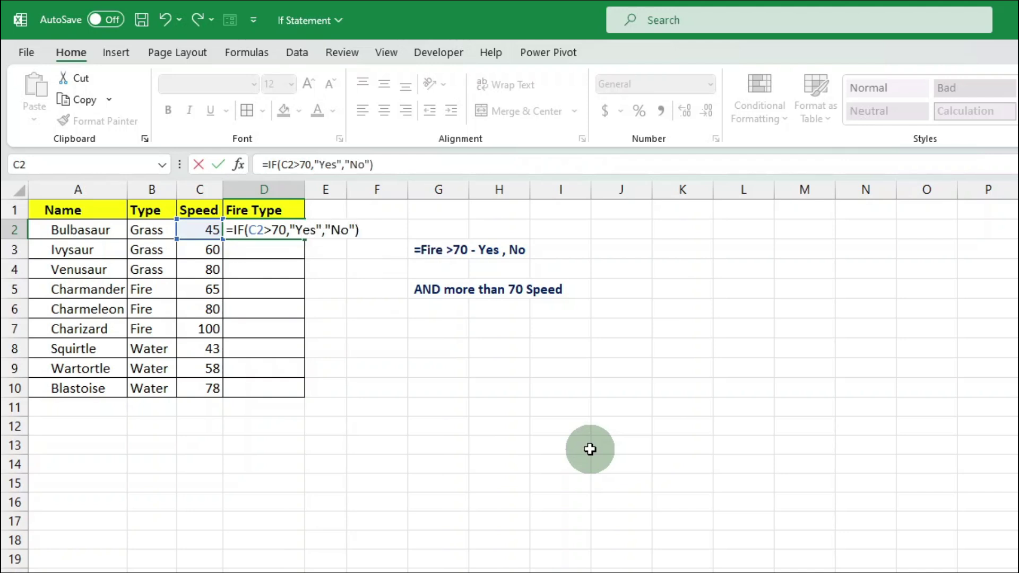
key("Return")
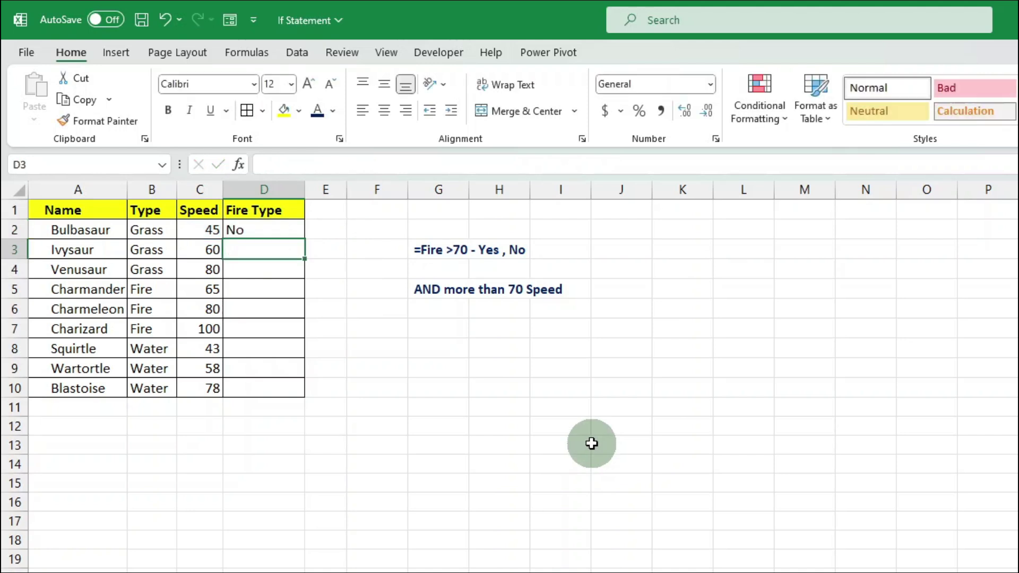
Fill the IF formula from D2 down to D10, and clear the whole range D2:D10
left_click(305, 235)
double_click(305, 237)
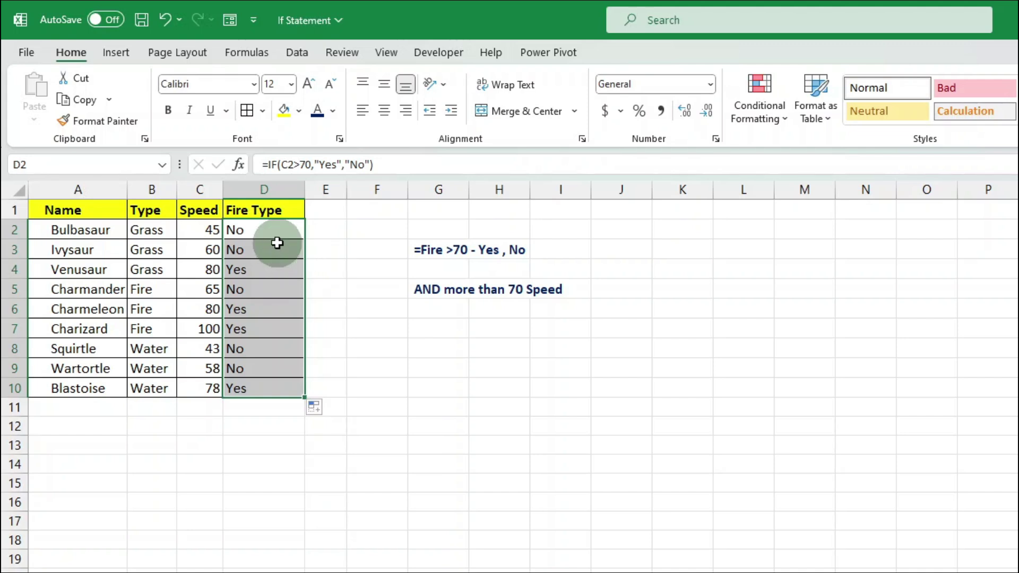
key("Delete")
Examine the Type and Speed values, especially in Charmander's row, against the two conditions Fire and speed above 70
left_click(209, 229)
left_click(237, 230)
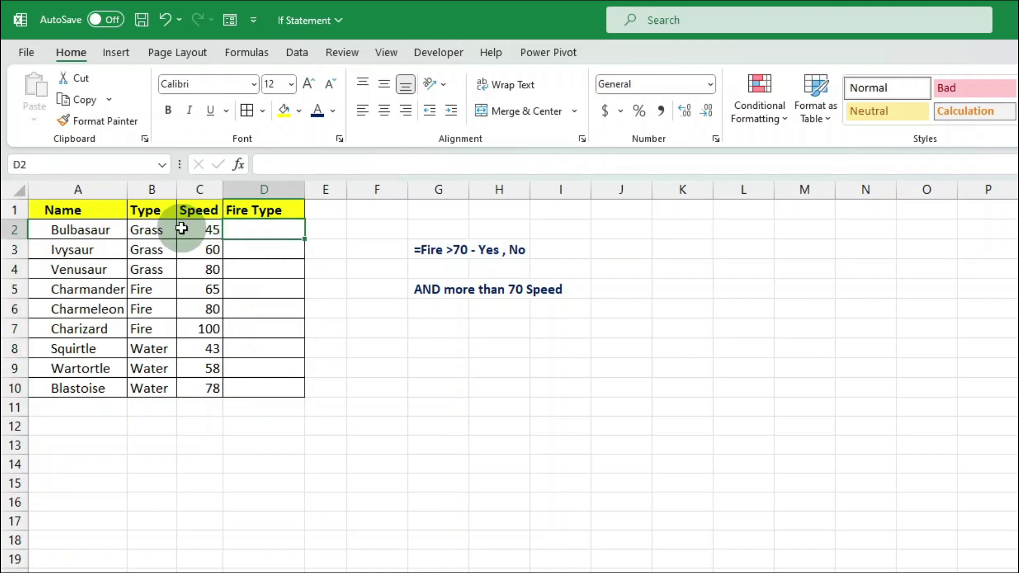
left_click(146, 250)
left_click(155, 292)
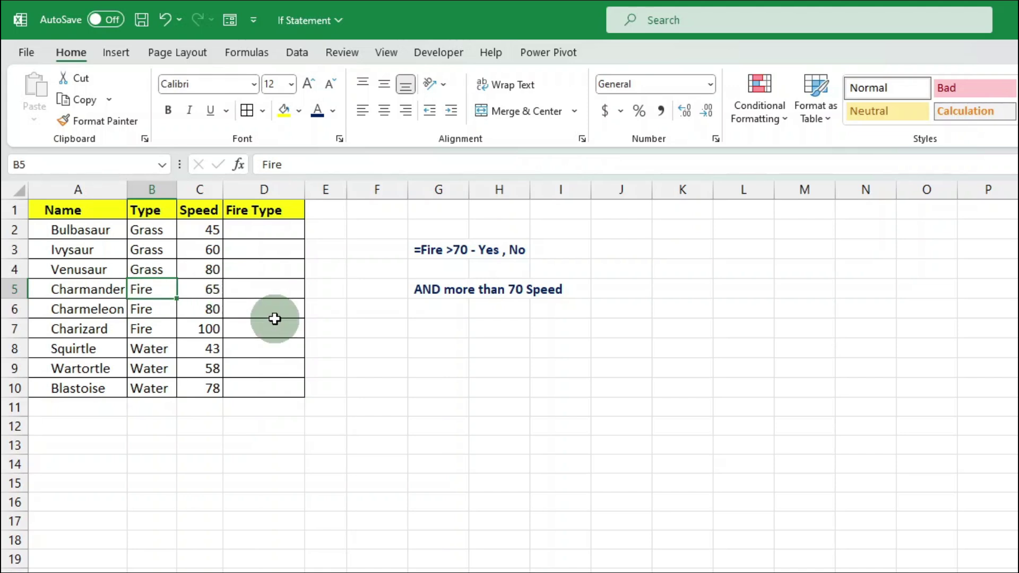
left_click(279, 297)
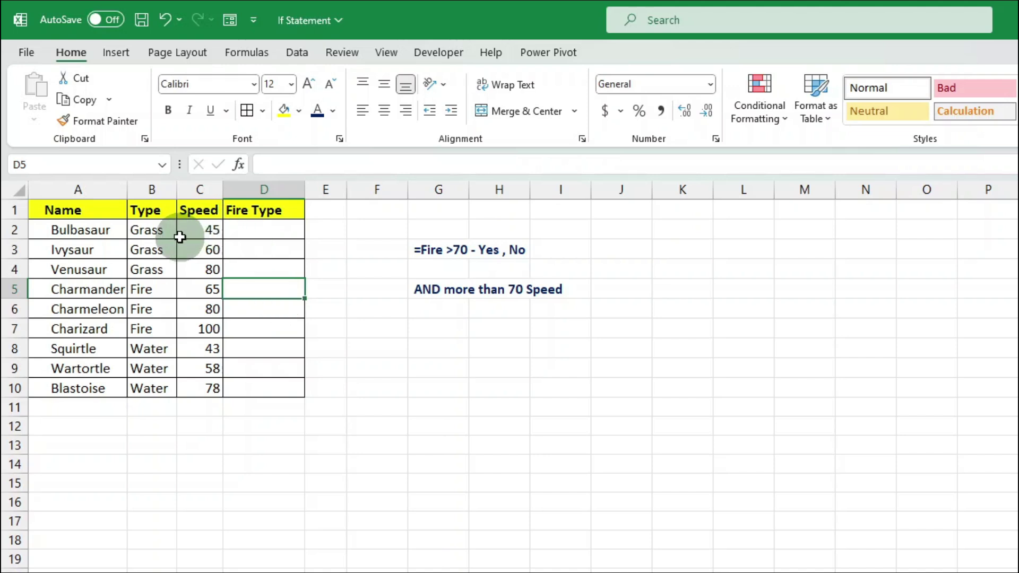
left_click(211, 234)
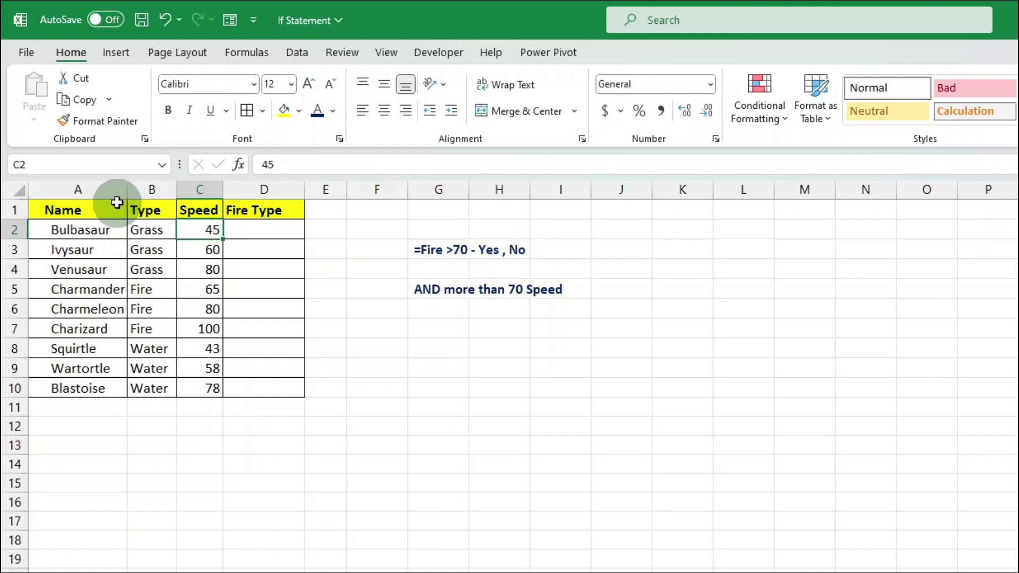
left_click(148, 287)
left_click_drag(148, 288, 202, 289)
left_click(285, 237)
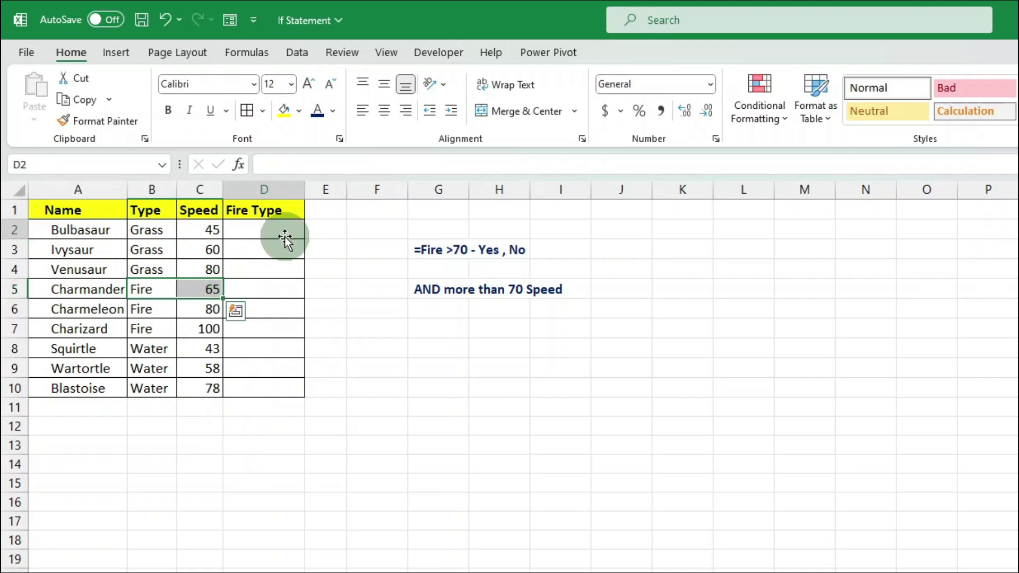
type("=")
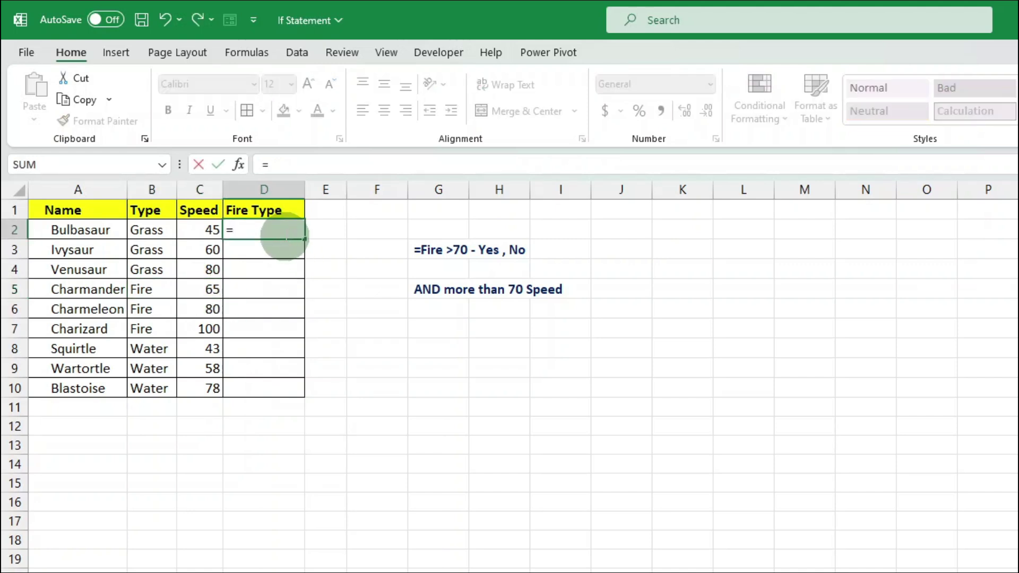
type("if")
key("BackSpace")
key("BackSpace")
key("BackSpace")
Enter the formula =AND(B2="Fire",C2>70) in cell D2 to test both type and speed
type("=and")
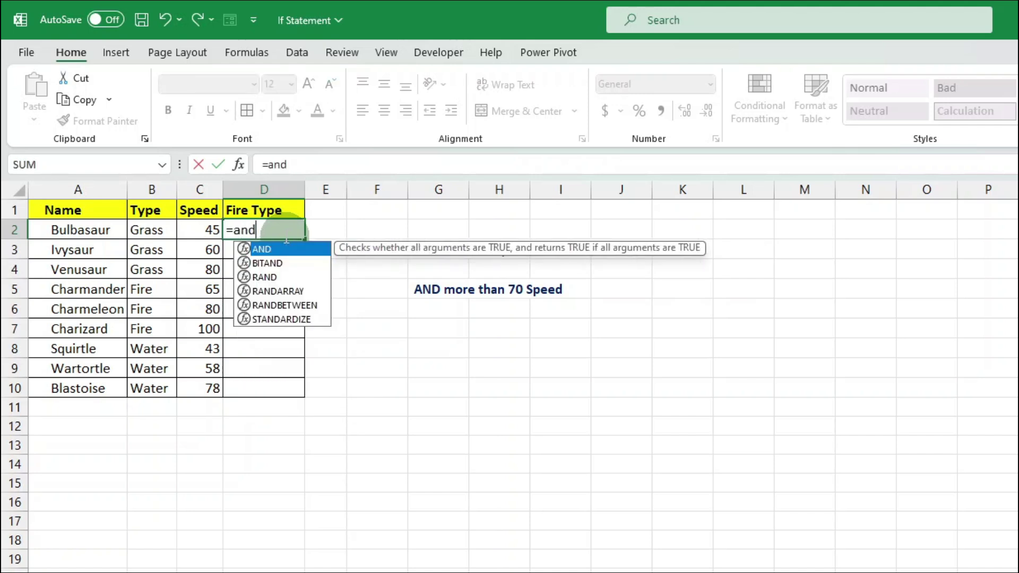
key("Tab")
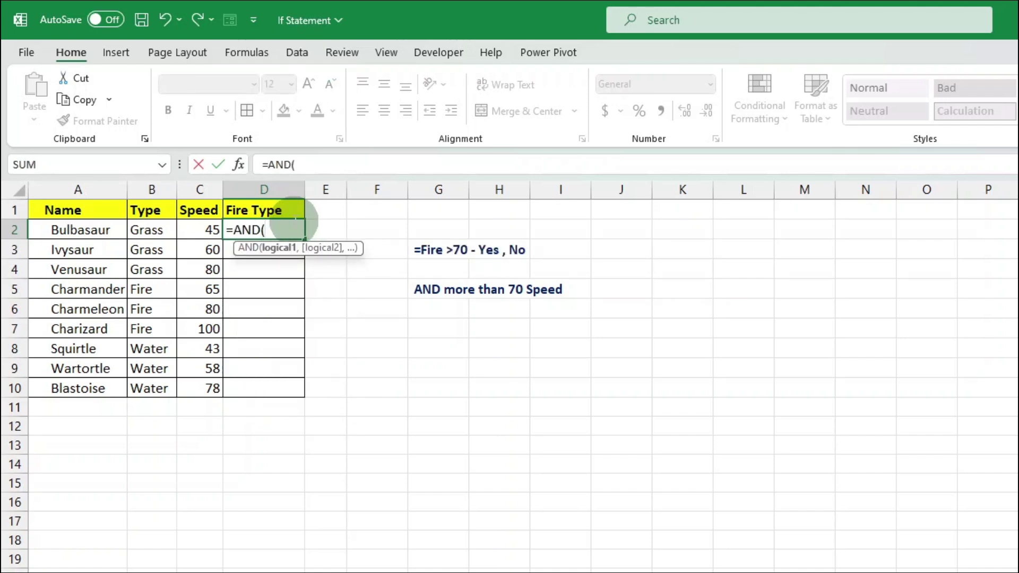
left_click(160, 227)
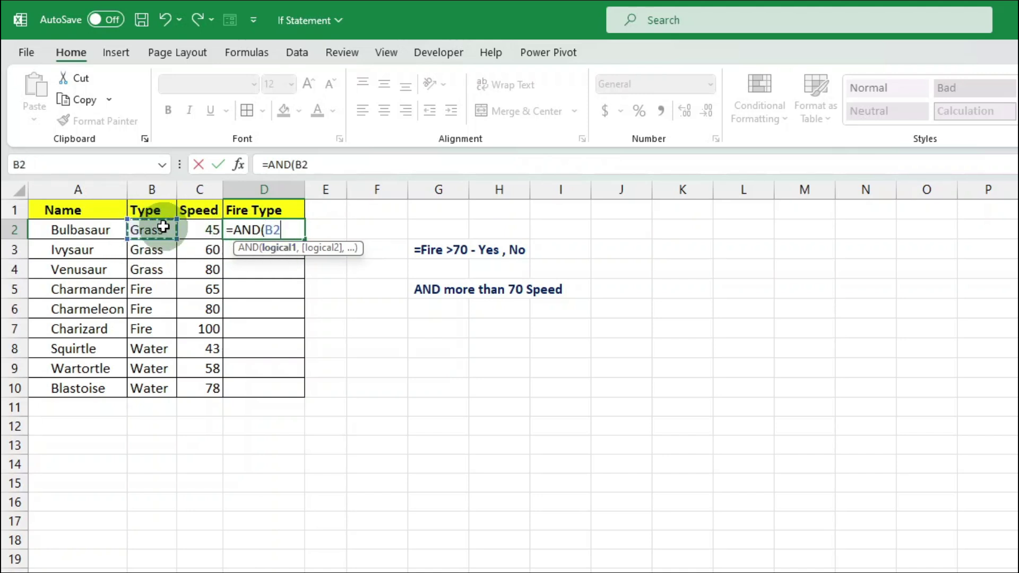
type("=\"Fire")
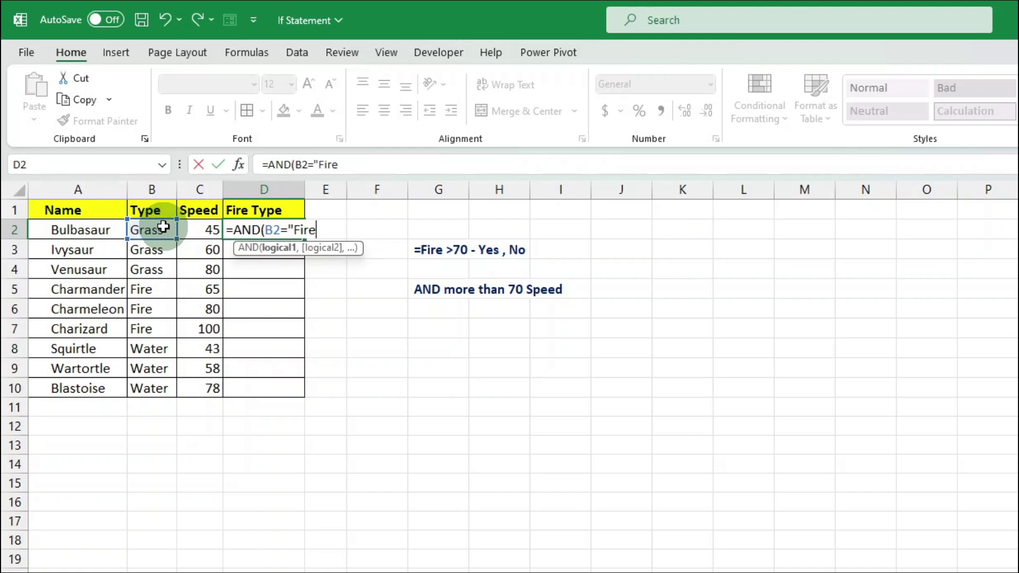
type("\"")
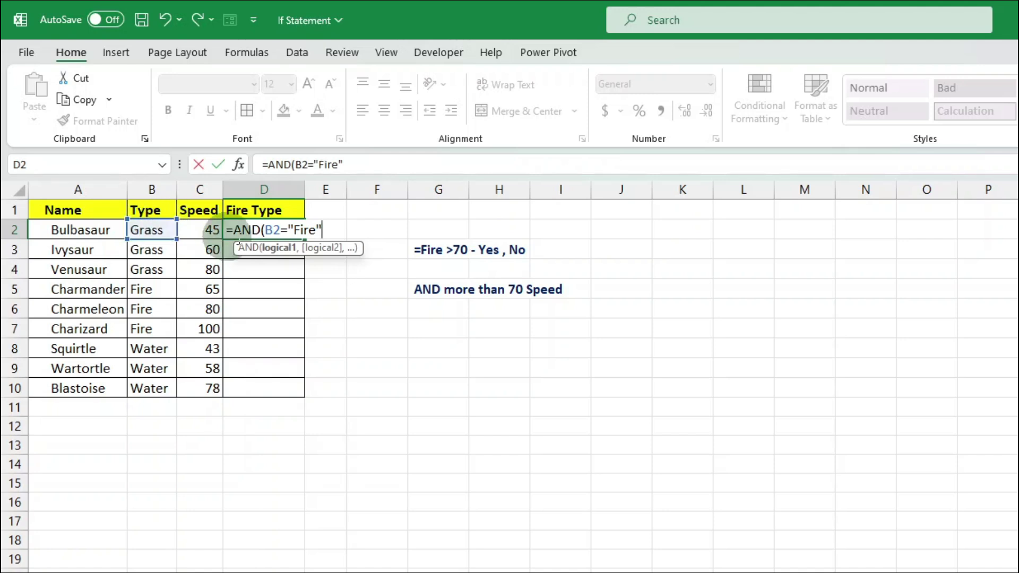
type(",")
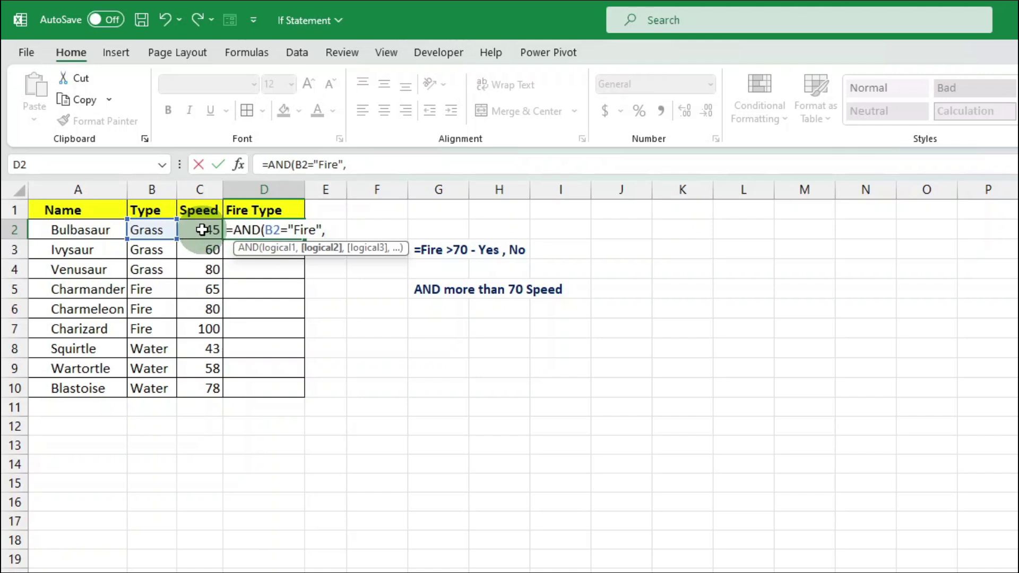
left_click(202, 230)
type(">")
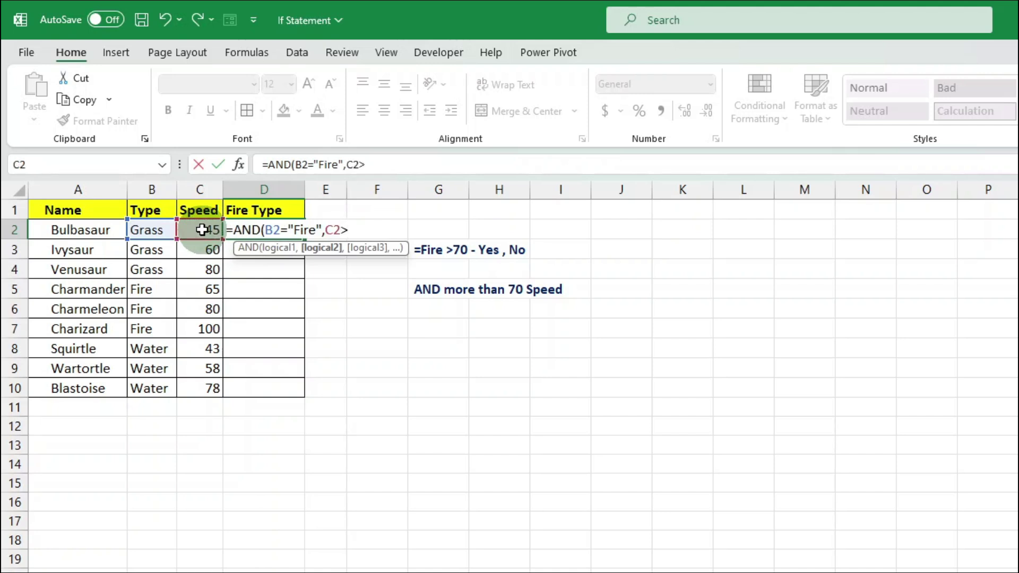
type("70")
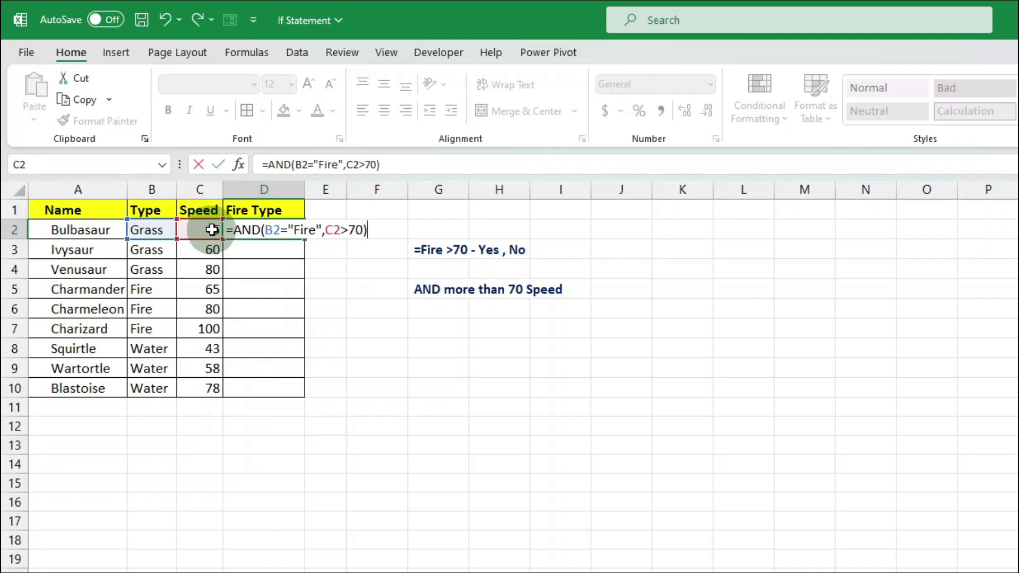
left_click_drag(265, 232, 366, 232)
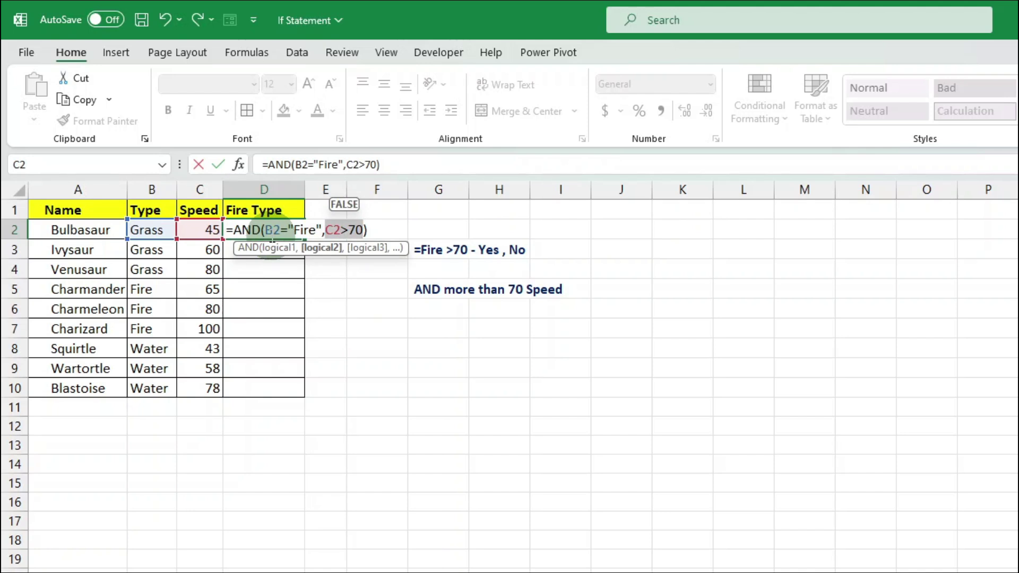
left_click(247, 231)
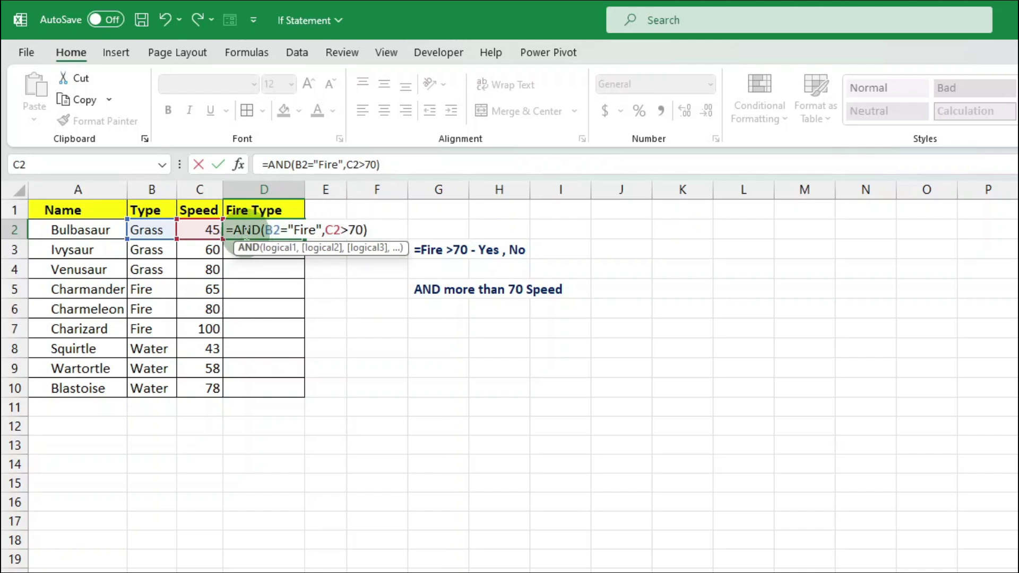
key("Return")
Check the cell references in D2's AND formula and fill it down through D4
left_click(252, 230)
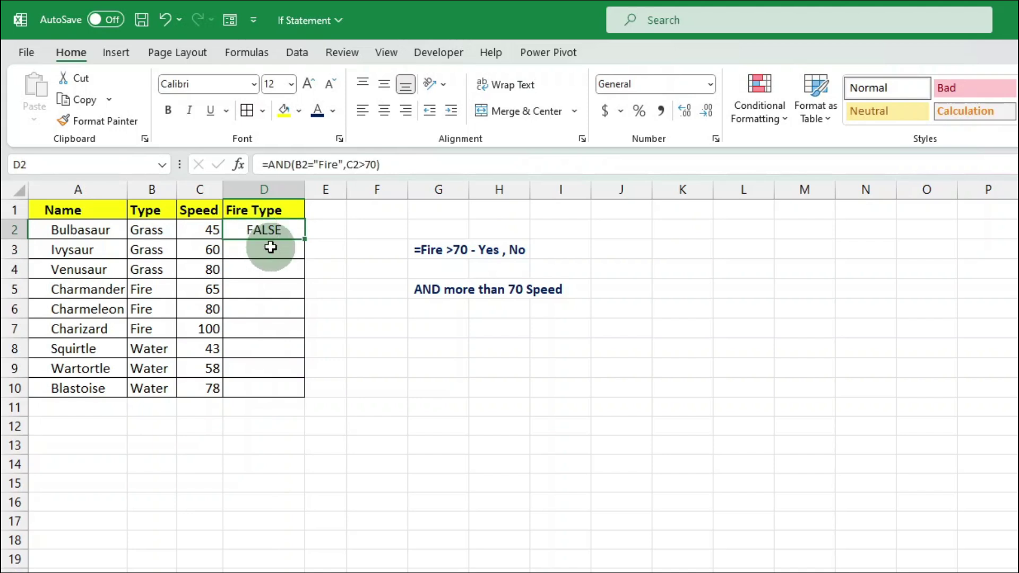
double_click(271, 229)
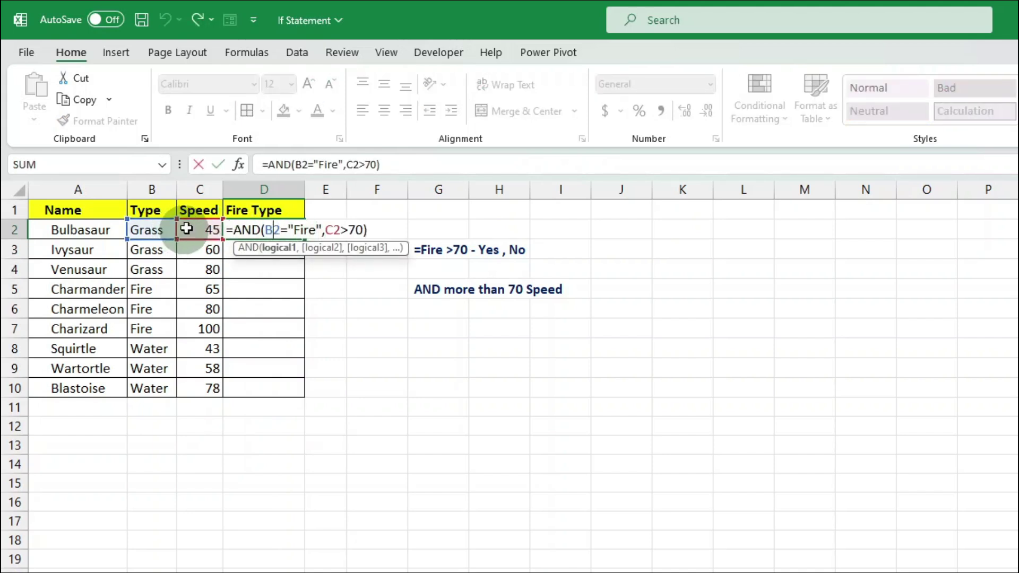
key("Return")
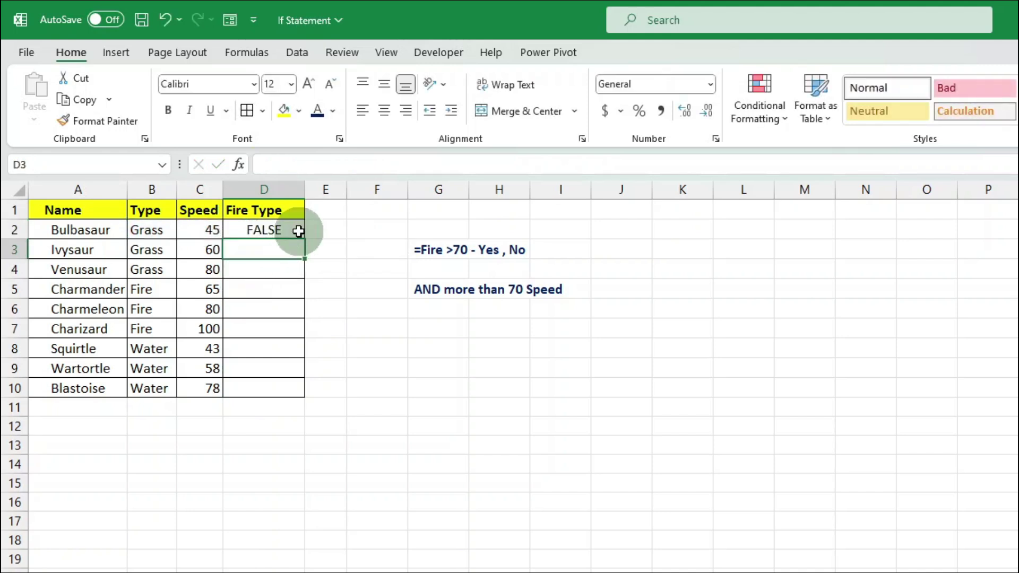
left_click(298, 231)
left_click_drag(305, 239, 303, 281)
left_click(273, 269)
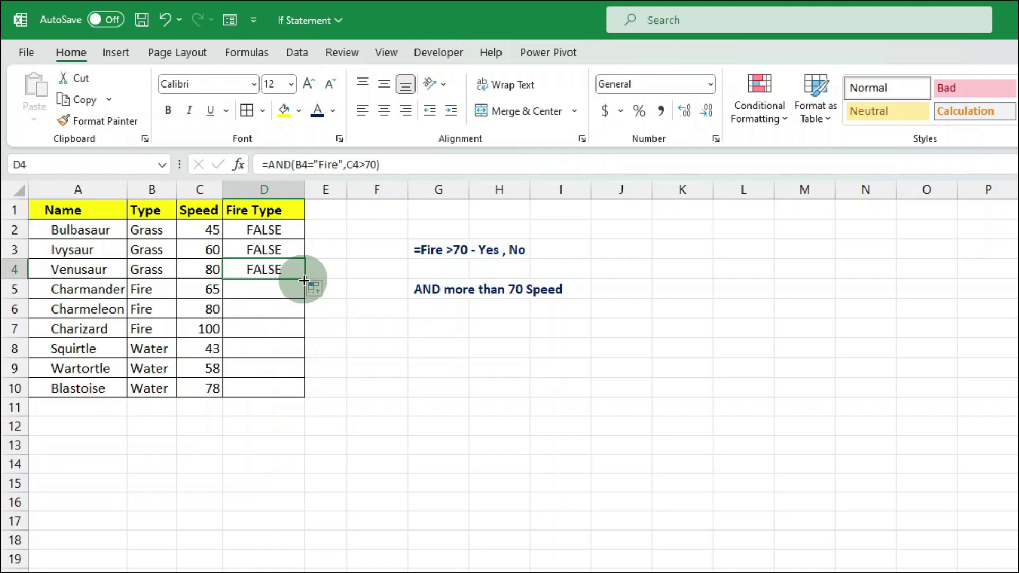
Fill the AND formula down one more row to D5 and inspect both of its conditions for Charmander
left_click_drag(304, 280, 295, 296)
left_click(272, 289)
double_click(272, 288)
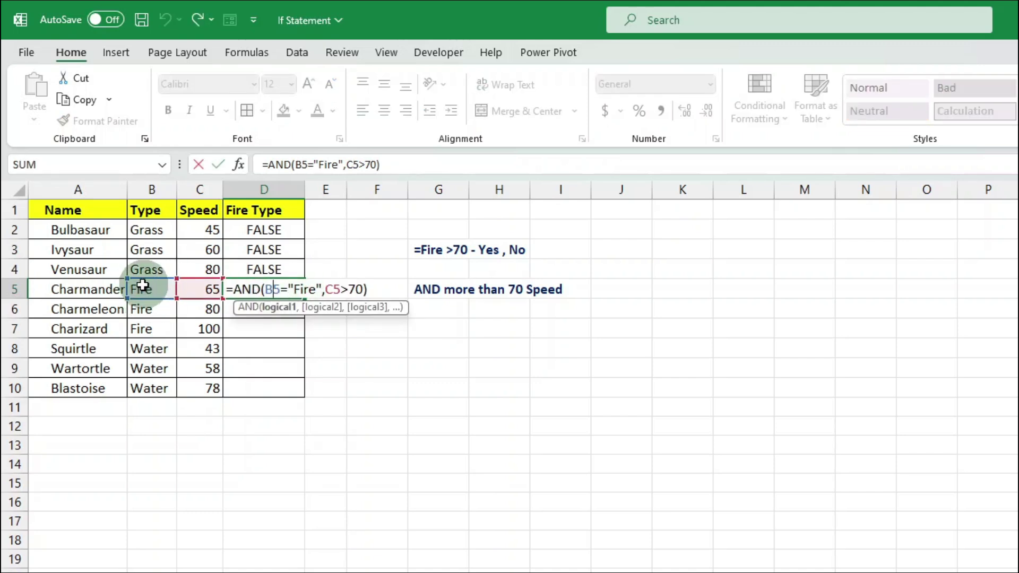
left_click_drag(265, 290, 365, 290)
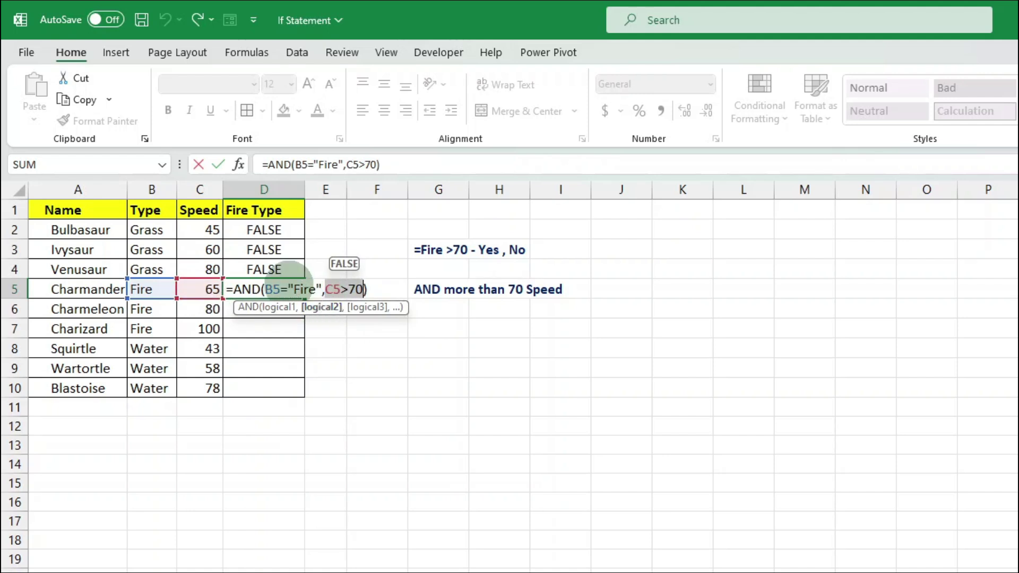
left_click(288, 289)
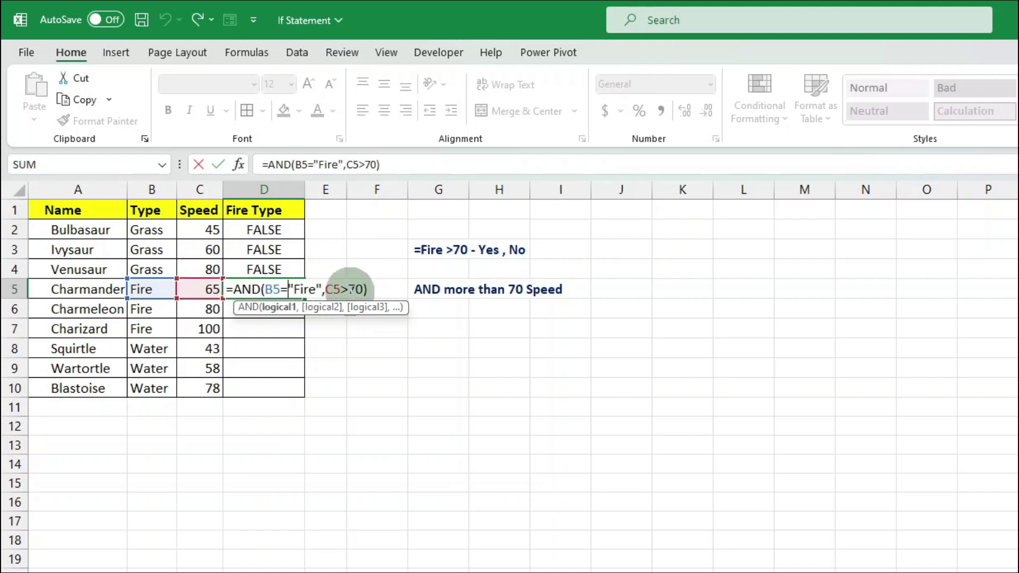
key("ctrl+Return")
Fill the AND formula from D5 down to D10 and compare the results with each row's type and speed
left_click_drag(304, 298, 304, 394)
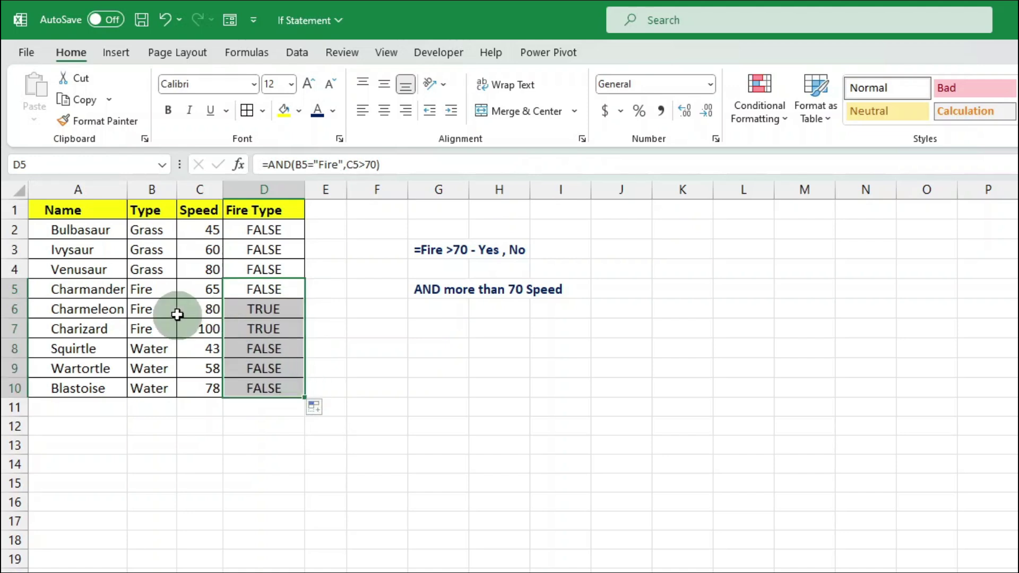
left_click(139, 309)
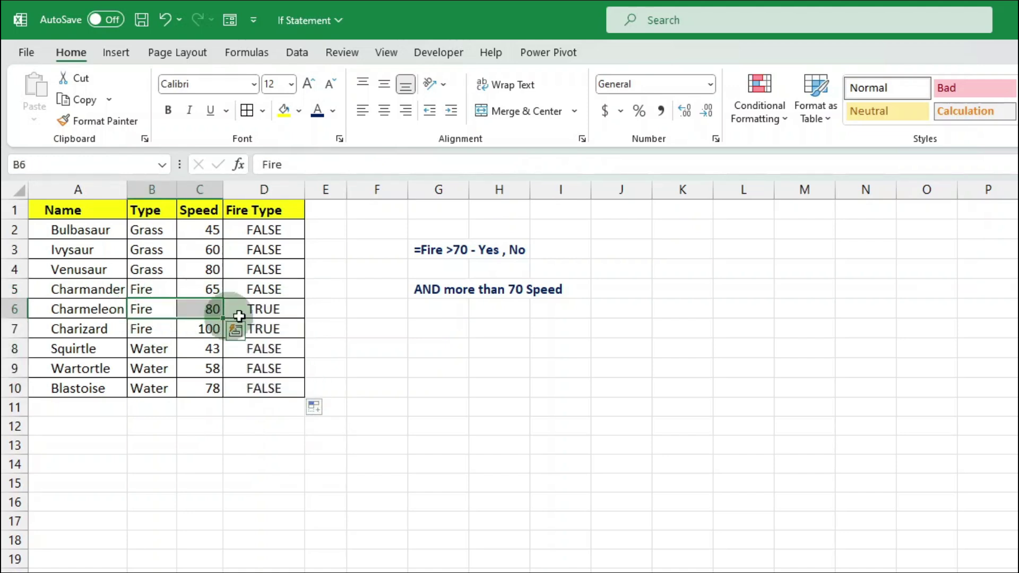
left_click(260, 311)
left_click_drag(164, 323, 209, 325)
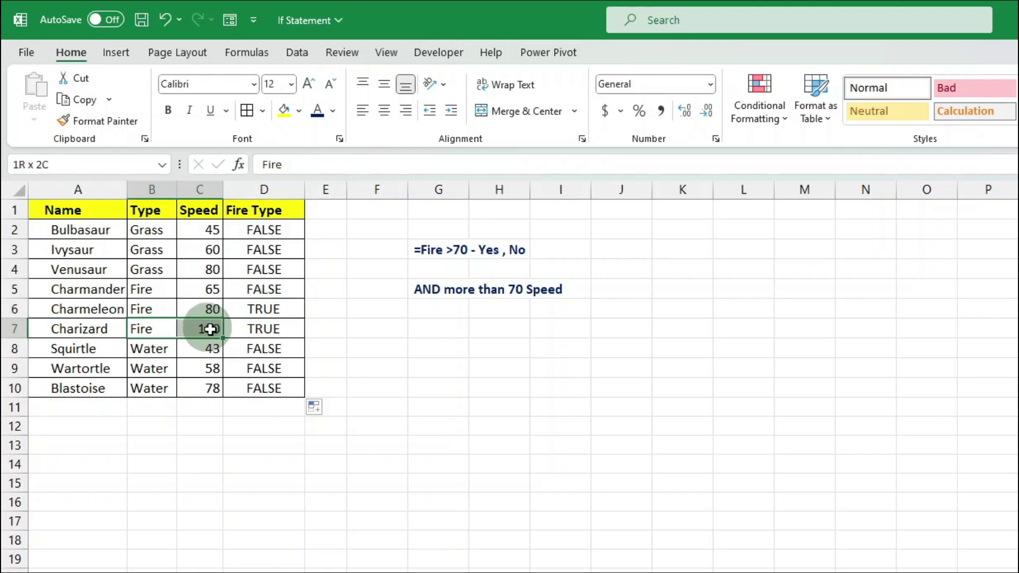
left_click(271, 335)
left_click(274, 351)
left_click(274, 369)
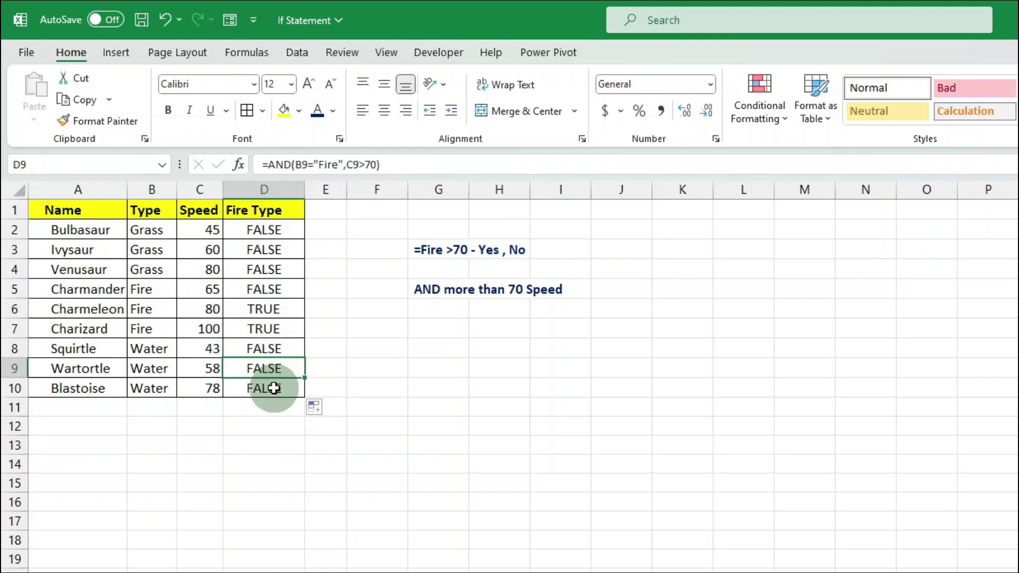
Wrap the AND(B2="Fire",C2>70) test in cell D2 inside an IF function as its logical test
left_click(268, 228)
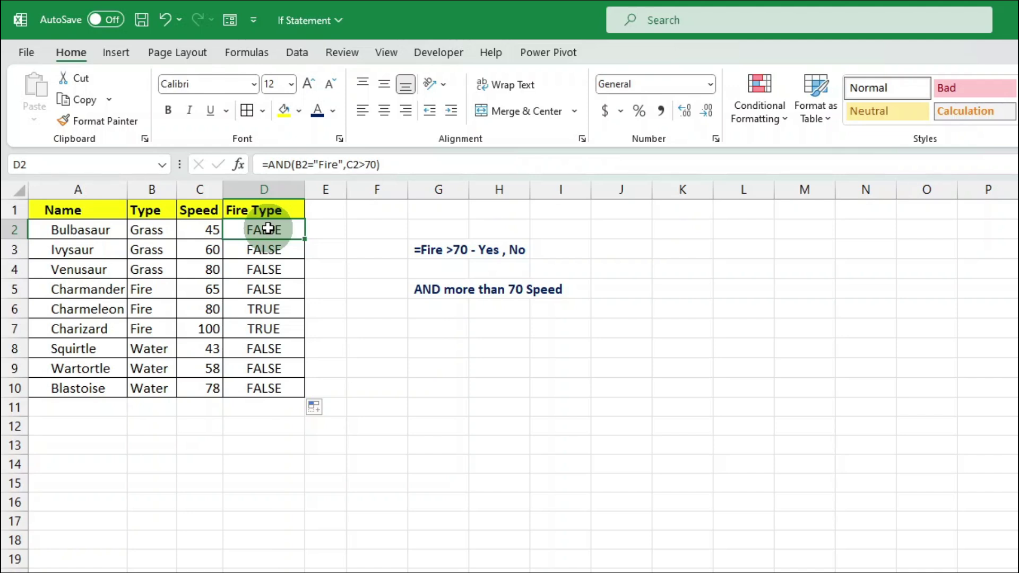
double_click(268, 228)
left_click_drag(264, 229, 371, 233)
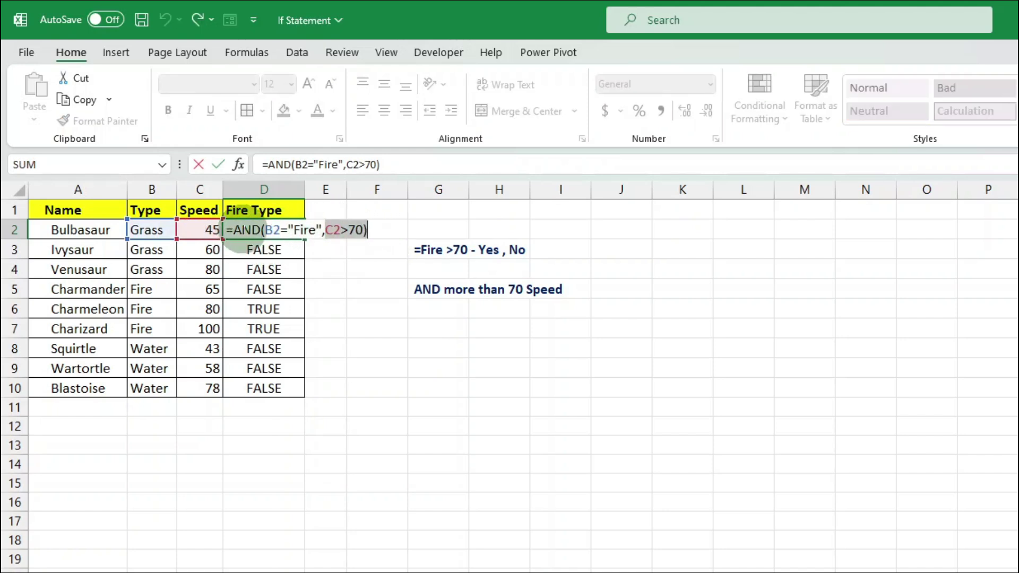
left_click(234, 229)
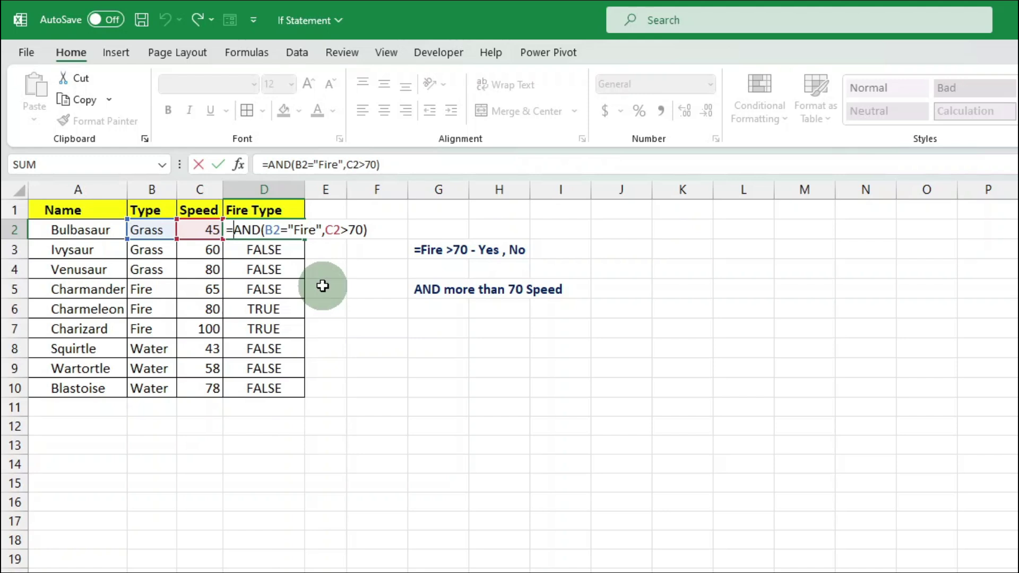
type("IF(")
left_click_drag(248, 230, 395, 229)
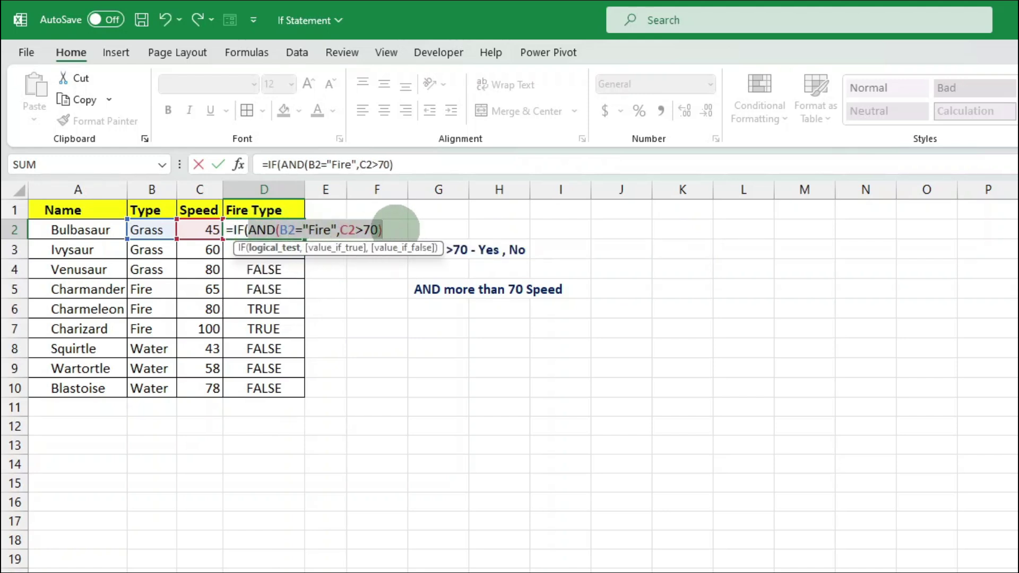
left_click(395, 230)
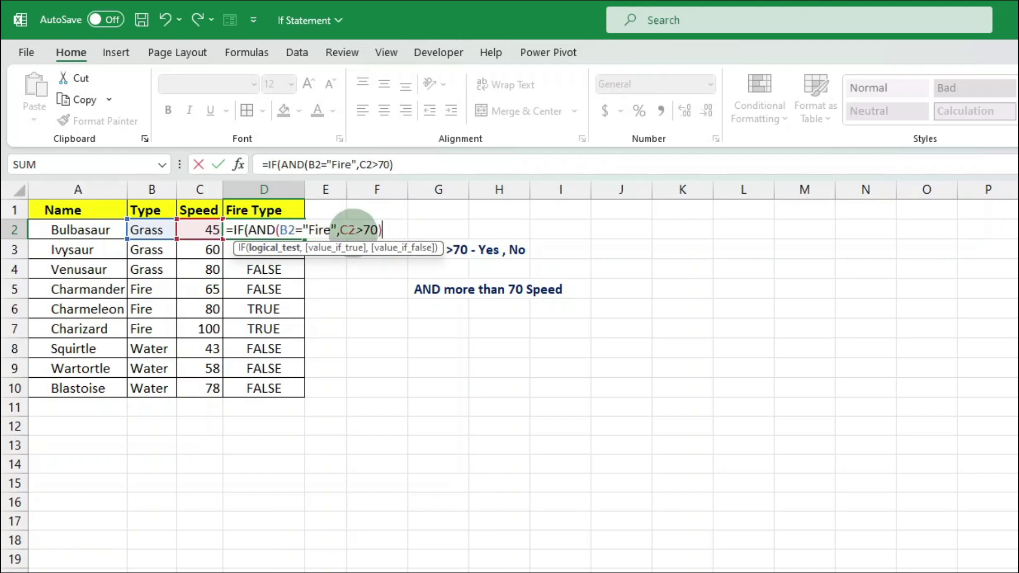
Complete D2's IF formula with "Yes" as the true result and "No" as the false result, and enter it
type(",")
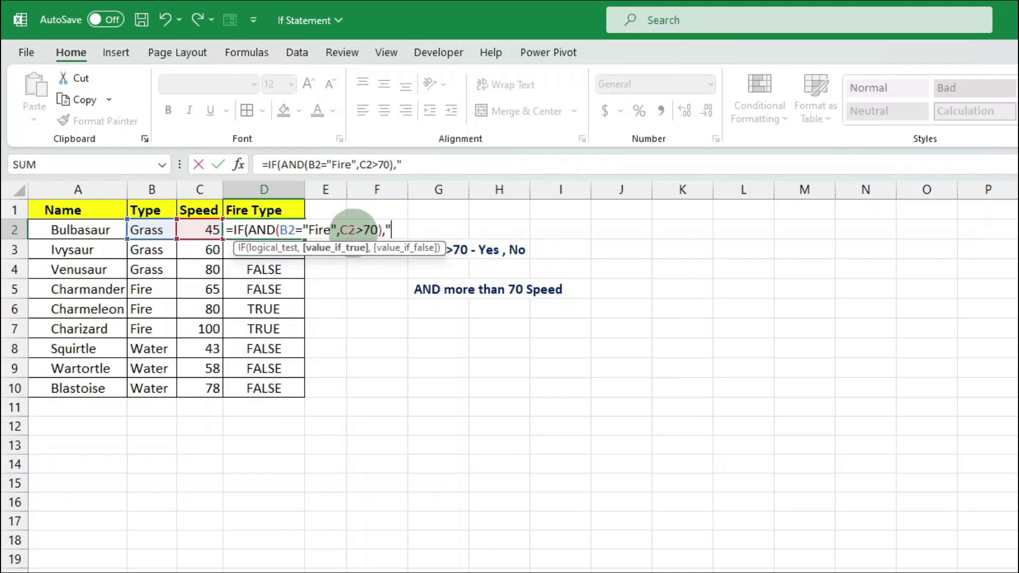
type("\"Yes\",\"No\")")
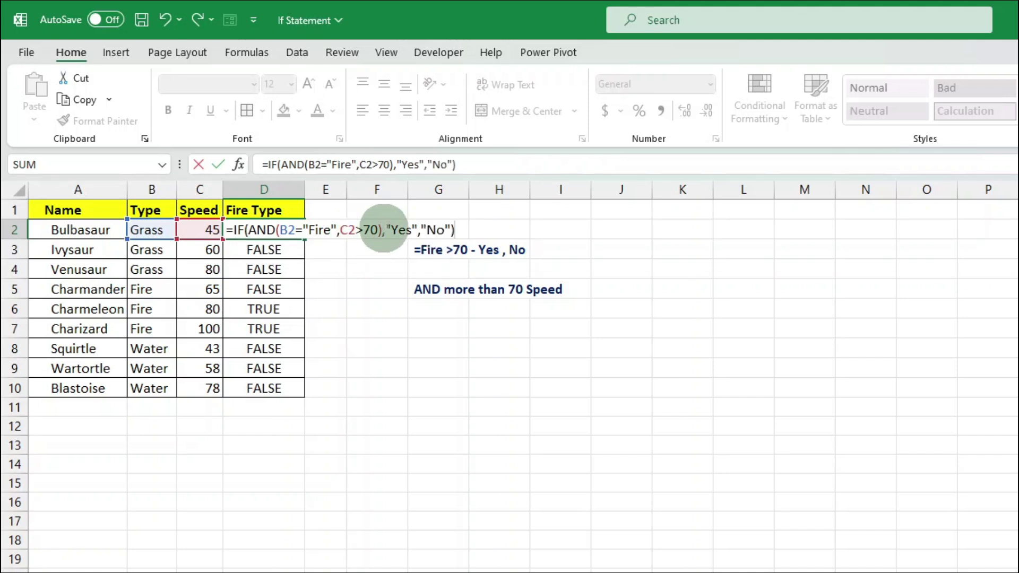
left_click_drag(381, 229, 247, 229)
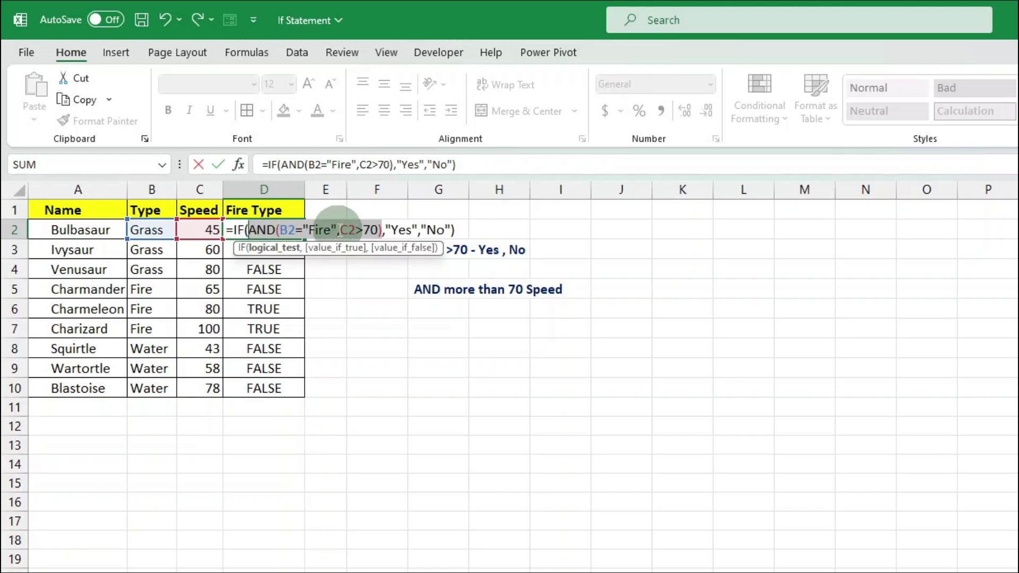
left_click_drag(417, 230, 385, 230)
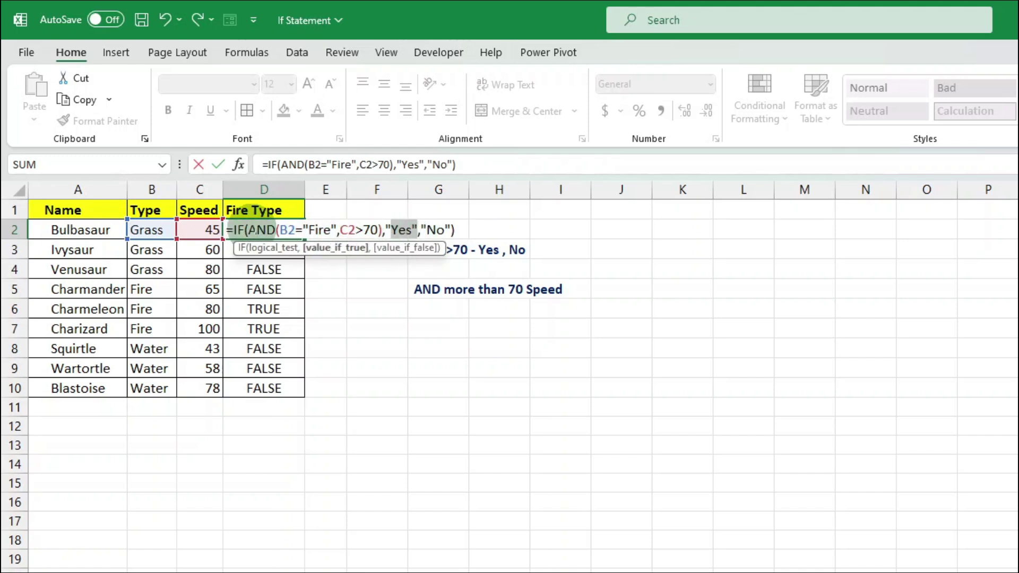
left_click(434, 229)
key("Return")
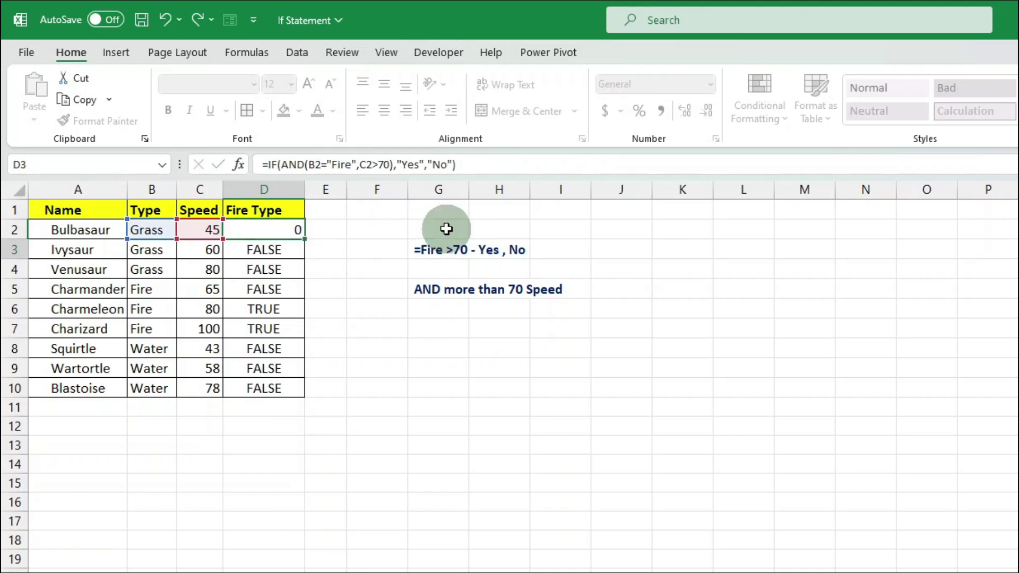
Fill D2's IF and AND formula down the Fire Type column through D10
left_click(271, 227)
double_click(306, 239)
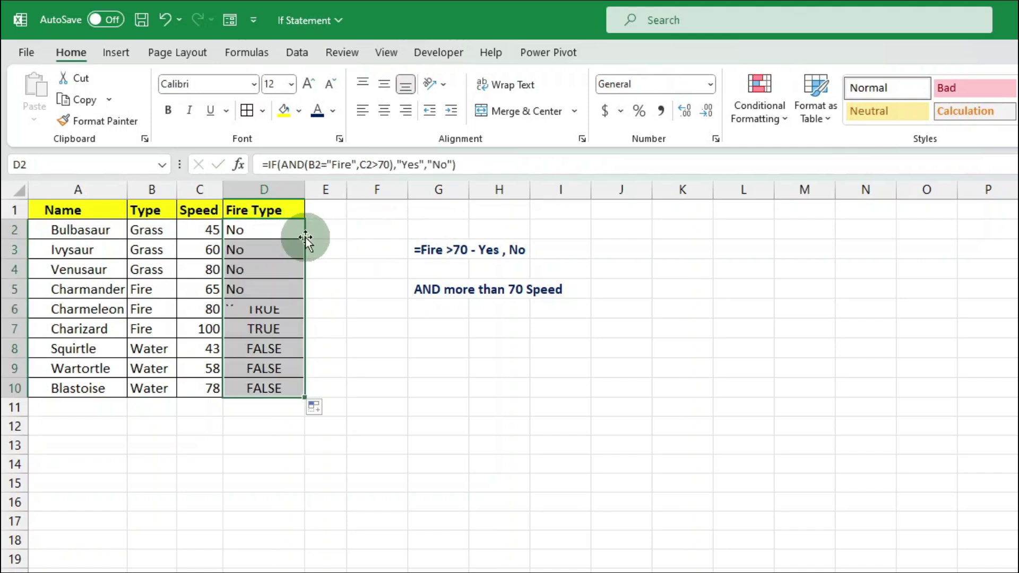
left_click_drag(233, 310, 246, 327)
left_click(382, 343)
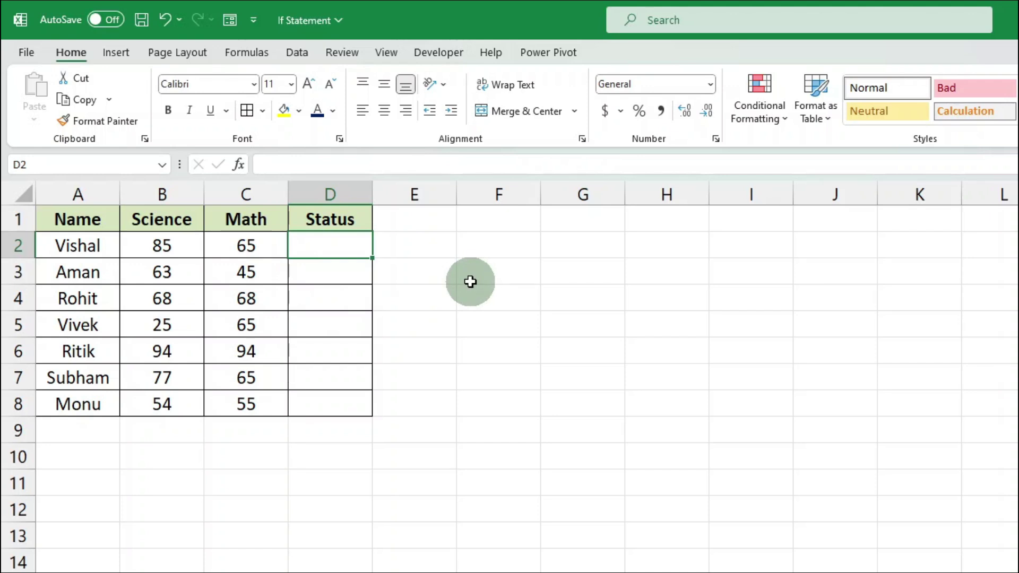
Beside the student marks table, enter the criterion >80 in G2 with the heading "sci" in G1
key("Right")
key("Right")
key("Right")
type(">80")
key("Up")
type("sci")
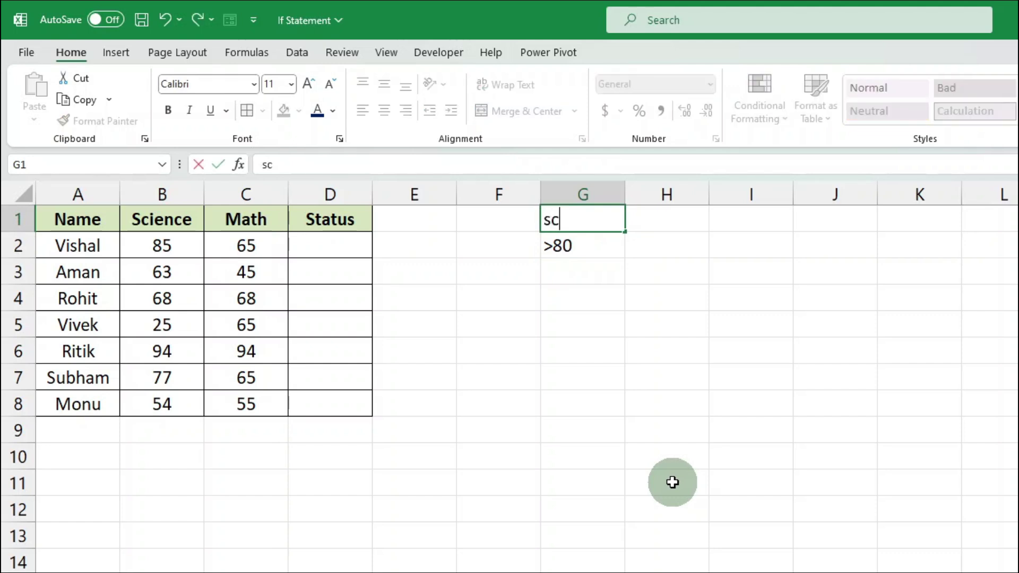
Enter the heading "math" in H1 with the criterion >85 in H2, and review both criteria
key("Tab")
type("mat")
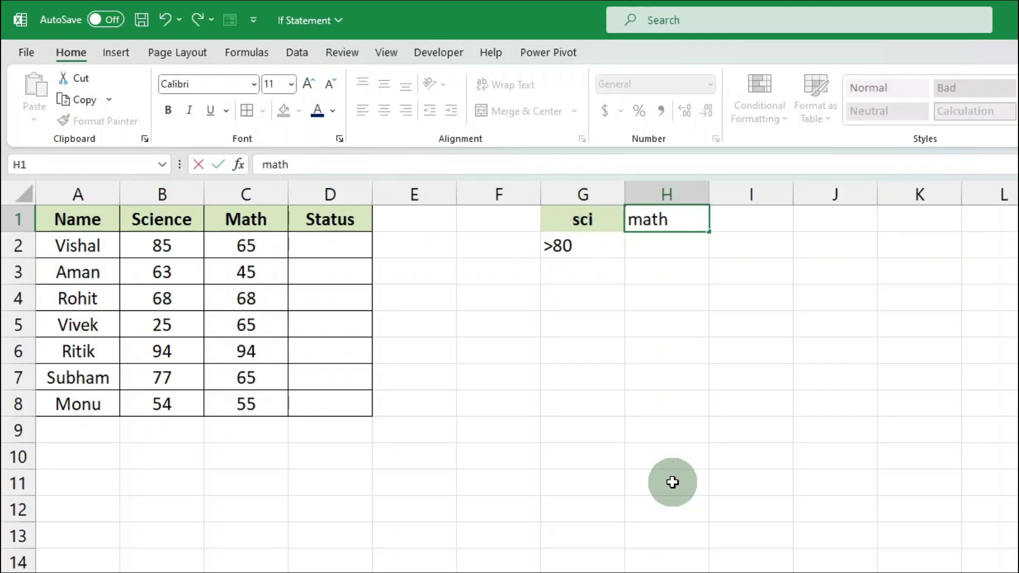
key("Return")
key("Tab")
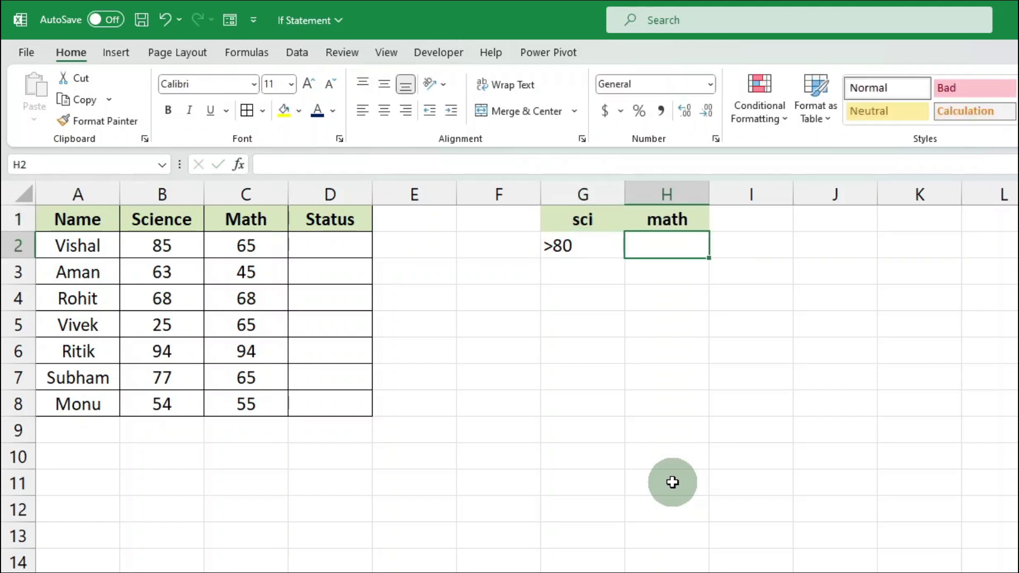
type(">85")
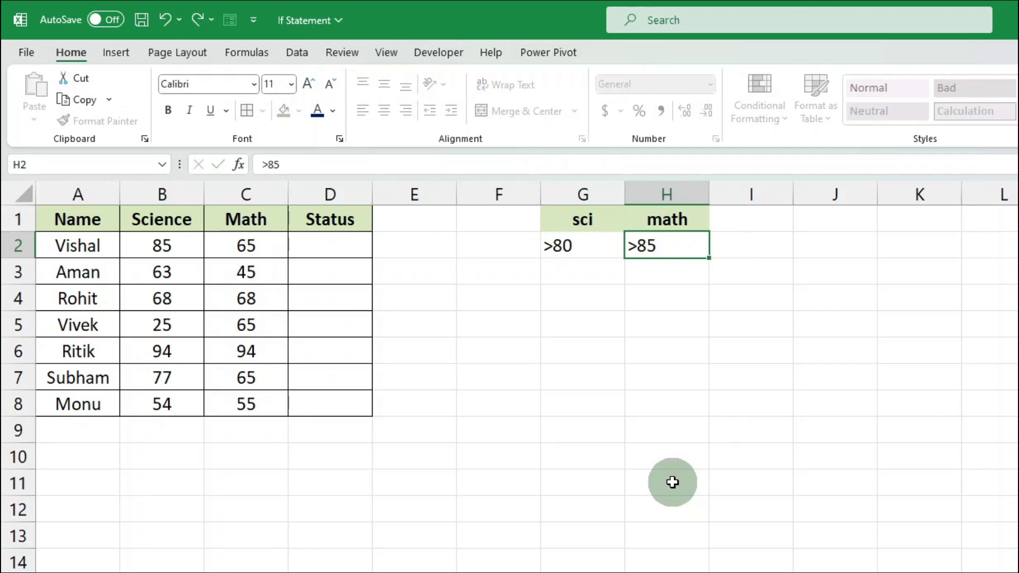
key("Return")
left_click_drag(595, 220, 598, 257)
left_click_drag(660, 220, 664, 254)
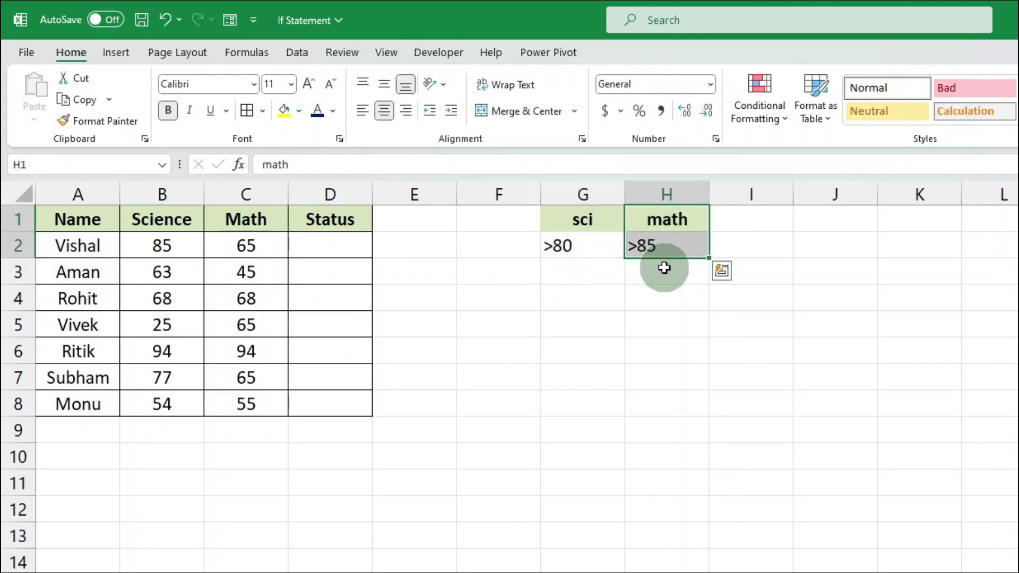
Enter the formula =AND(B2>80,C2>85) in Status cell D2 to test the Science and Math marks
left_click(325, 239)
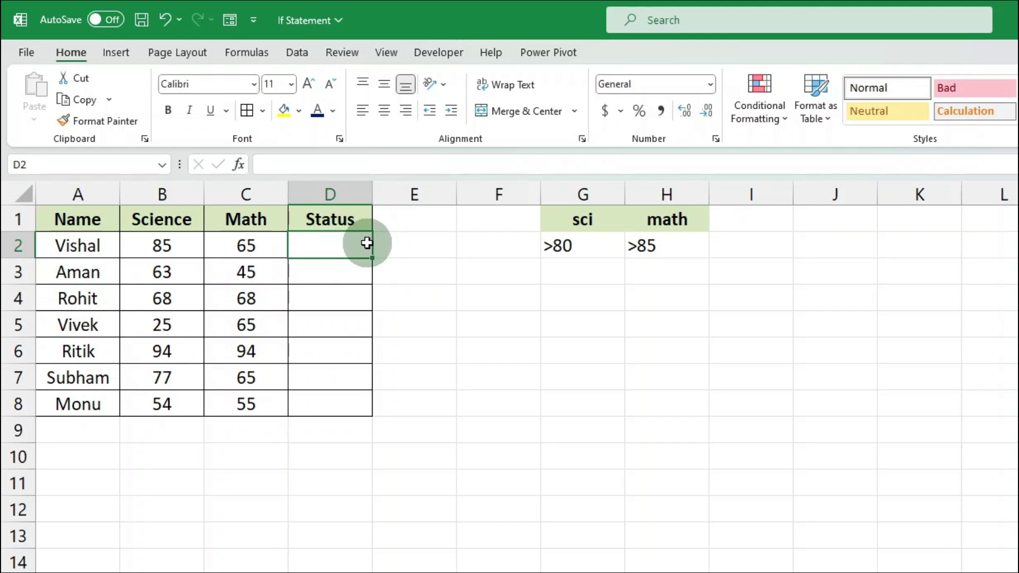
type("=ad")
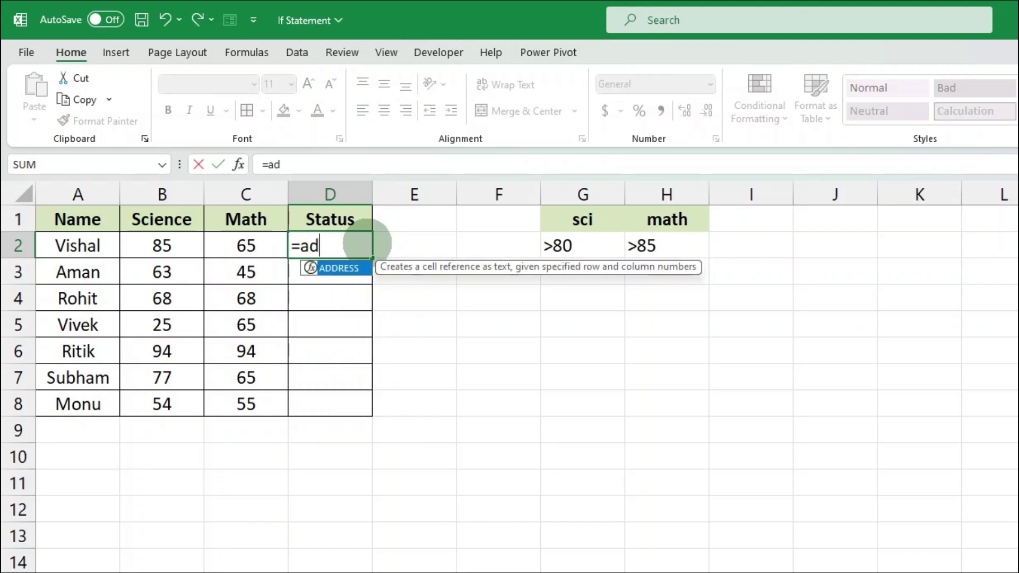
key("BackSpace")
type("nd(")
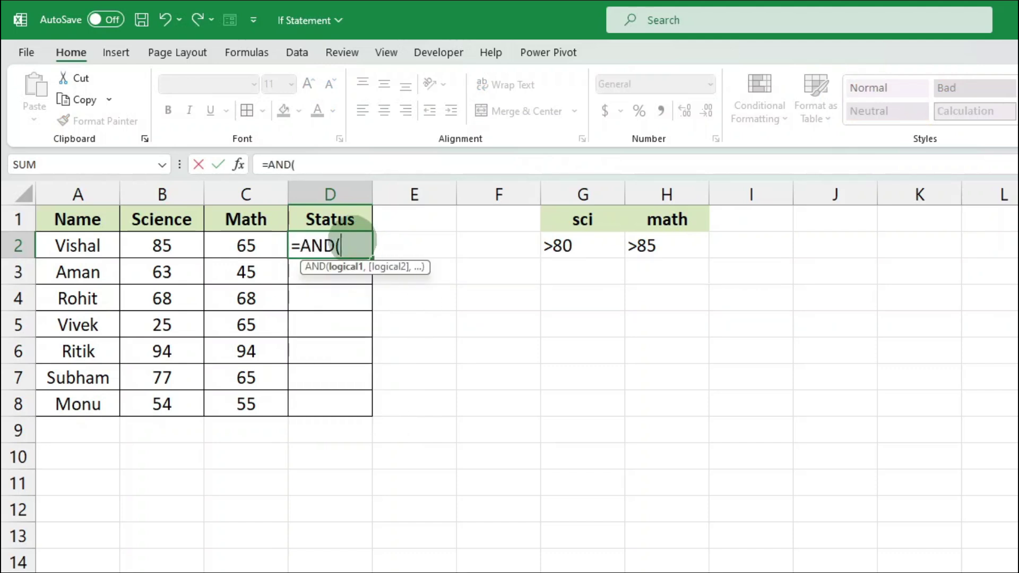
left_click(158, 247)
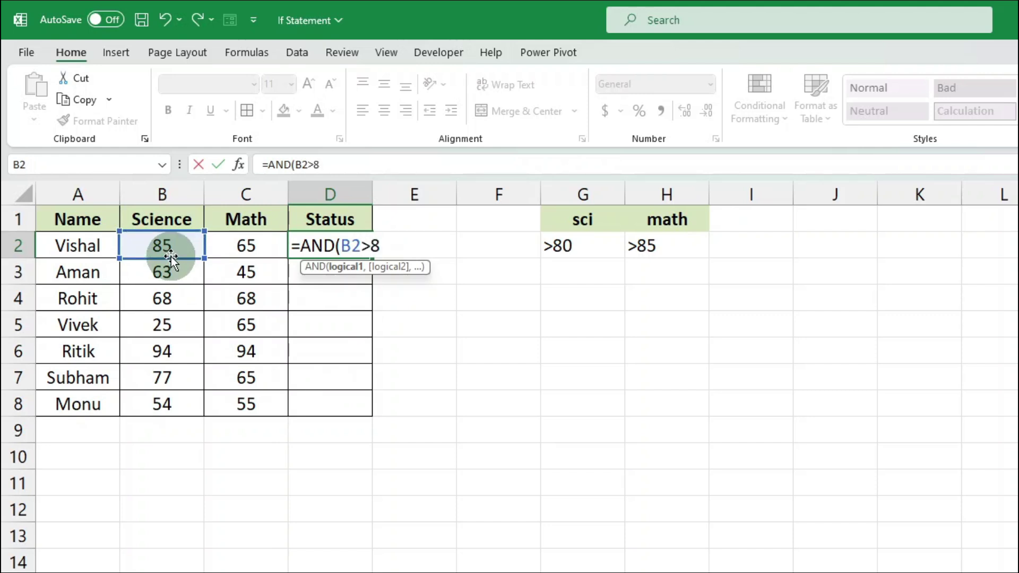
type(">80,")
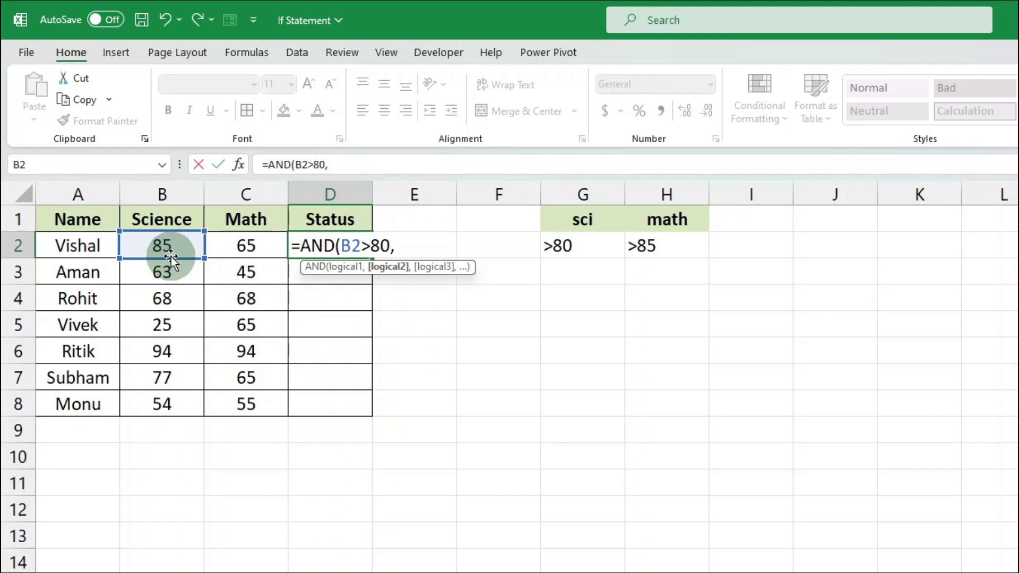
left_click(234, 243)
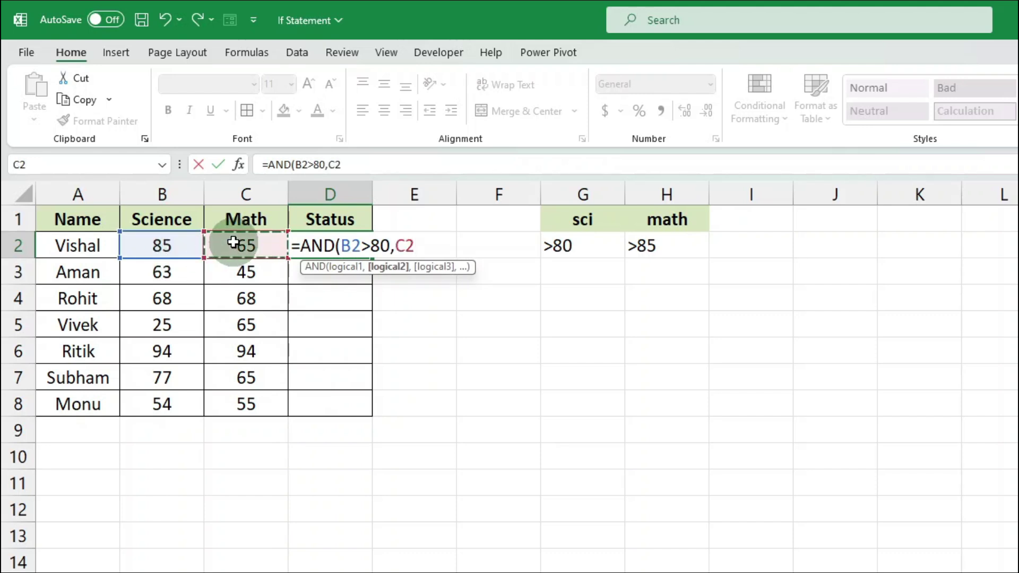
type(">85)")
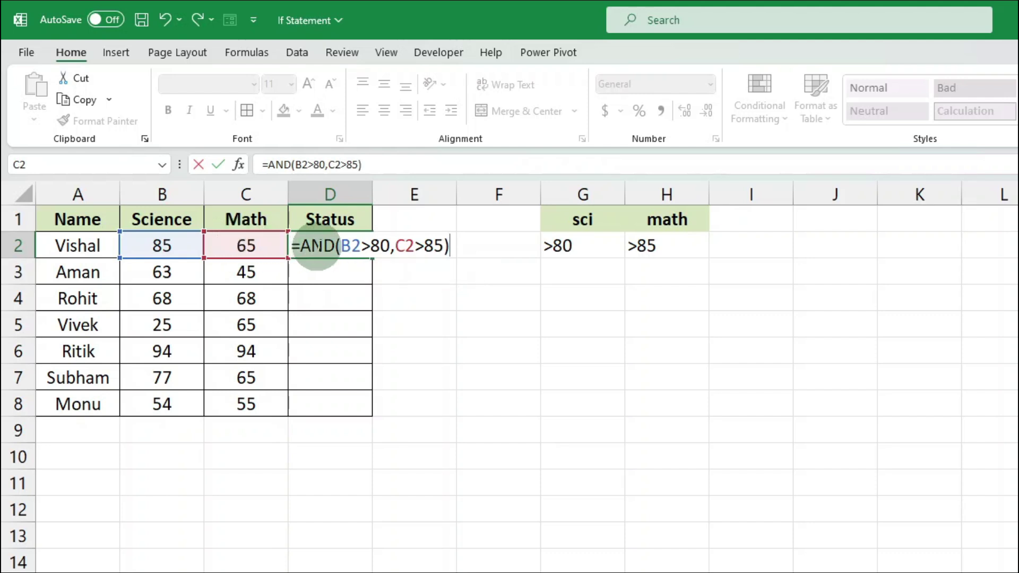
left_click_drag(340, 245, 362, 245)
left_click(445, 246)
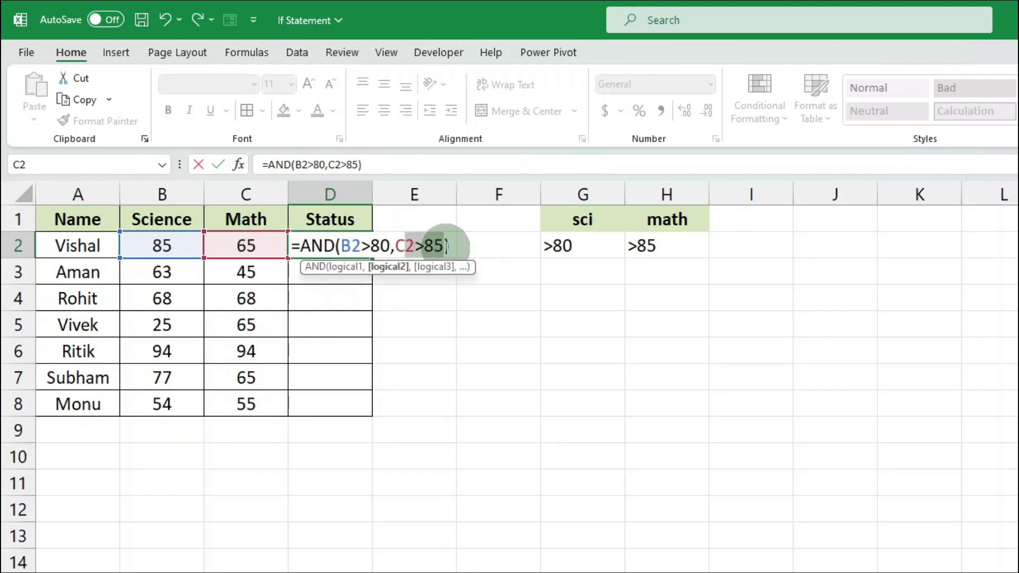
left_click(453, 245)
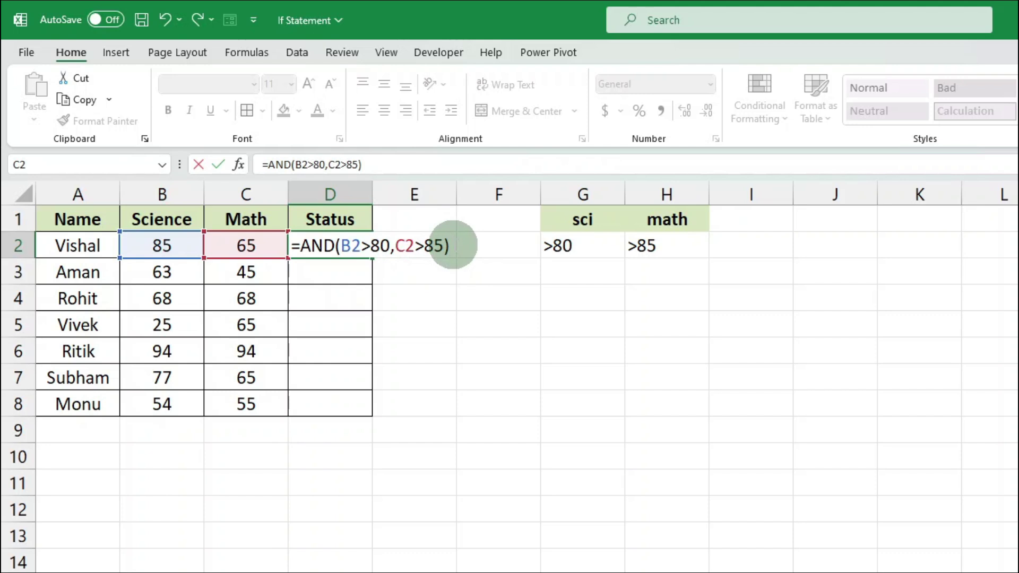
key("Return")
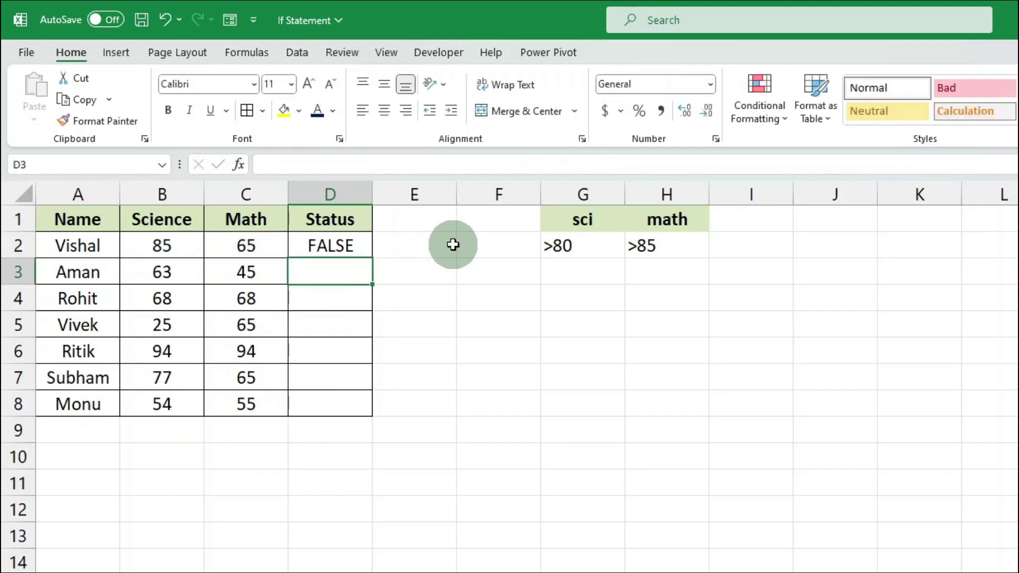
Fill the AND formula from D2 down to D8 and compare row 6's marks with the criteria in G2 and H2
left_click(353, 237)
left_click_drag(375, 261, 366, 417)
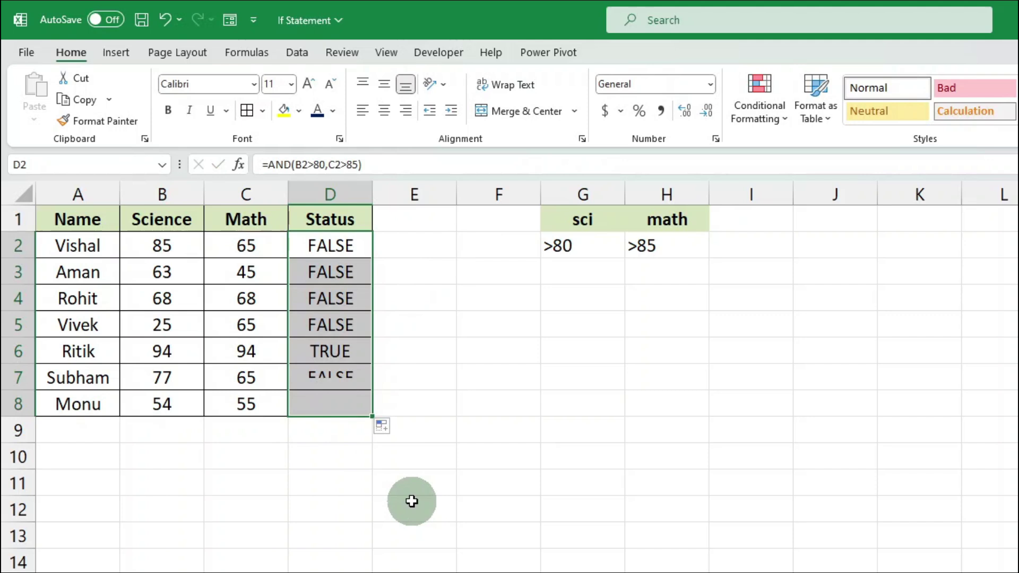
left_click(324, 352)
left_click_drag(153, 352, 239, 351)
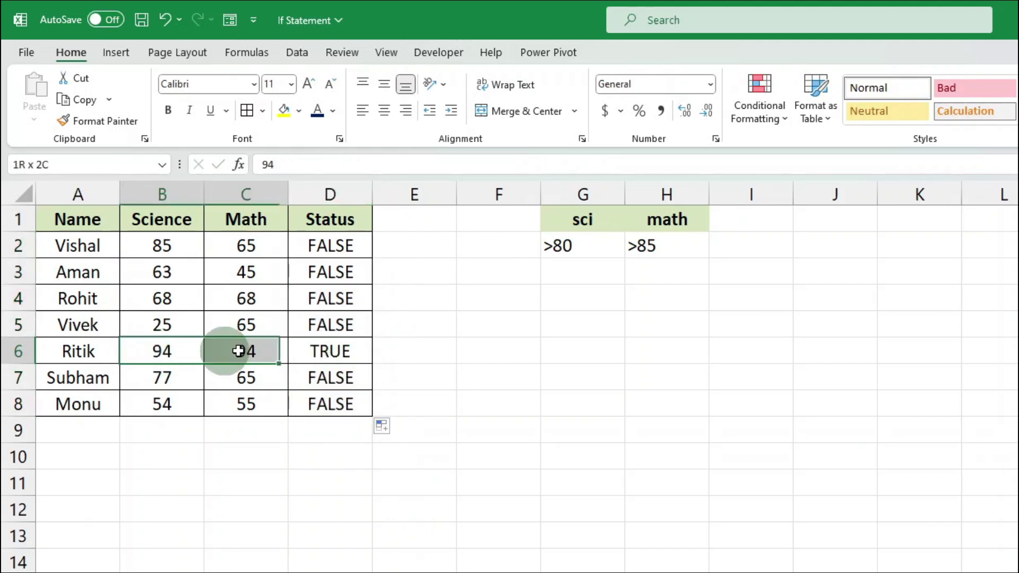
left_click(330, 348)
left_click(563, 255)
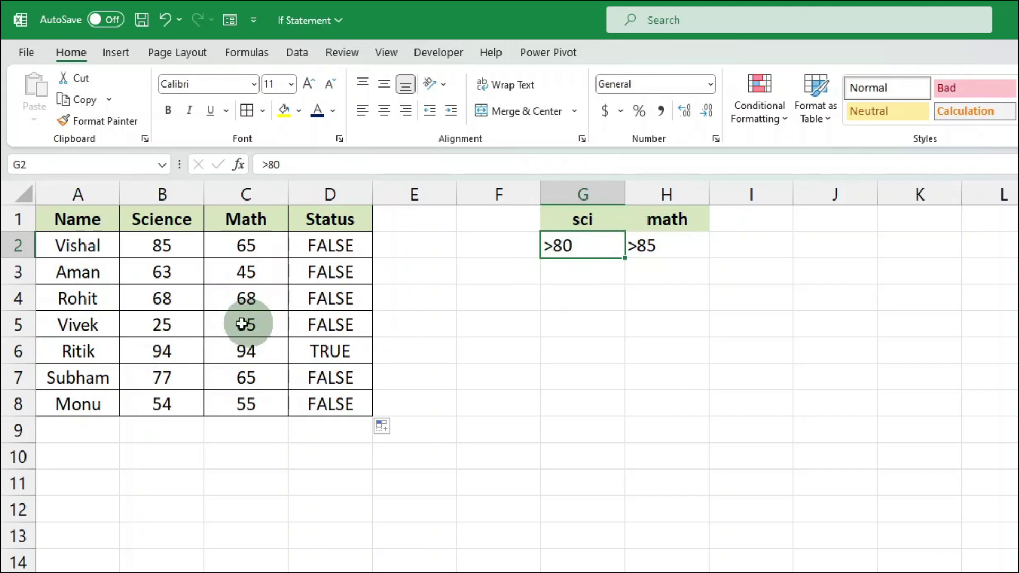
left_click(162, 351)
left_click(679, 257)
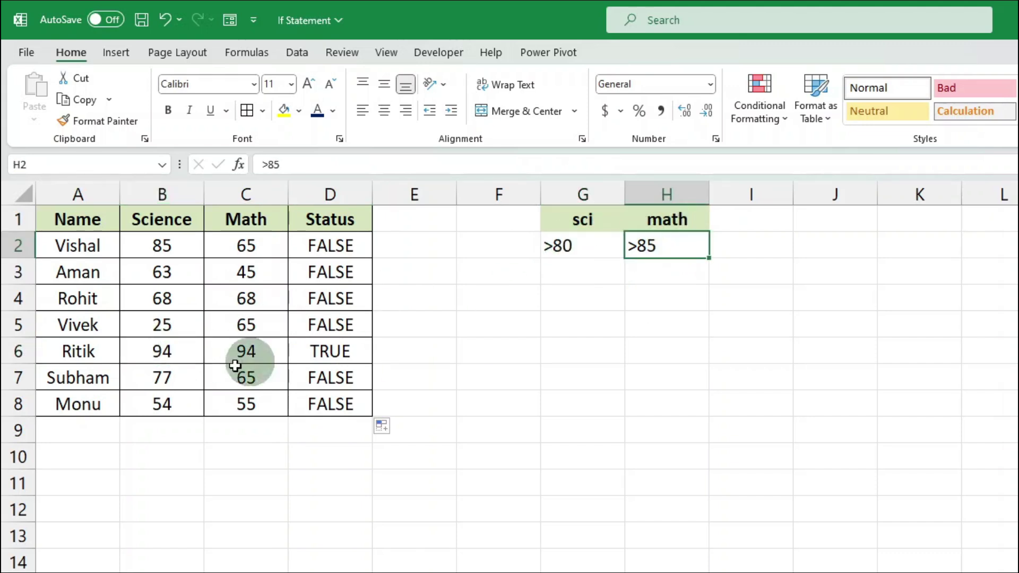
left_click(245, 348)
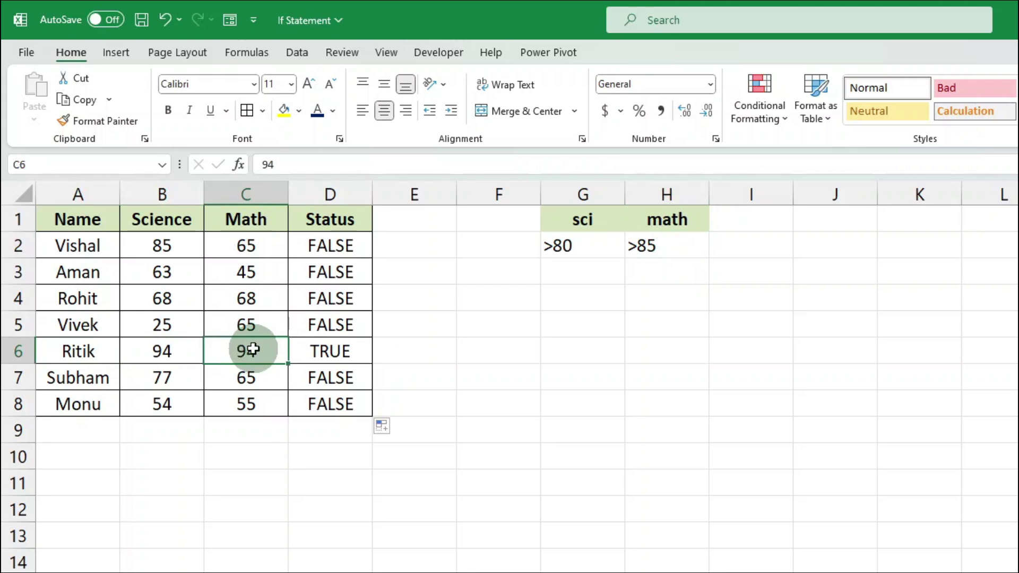
Wrap D2's AND test in an IF function, making it =IF(AND(B2>80,C2>85),"Excellent","")
double_click(304, 247)
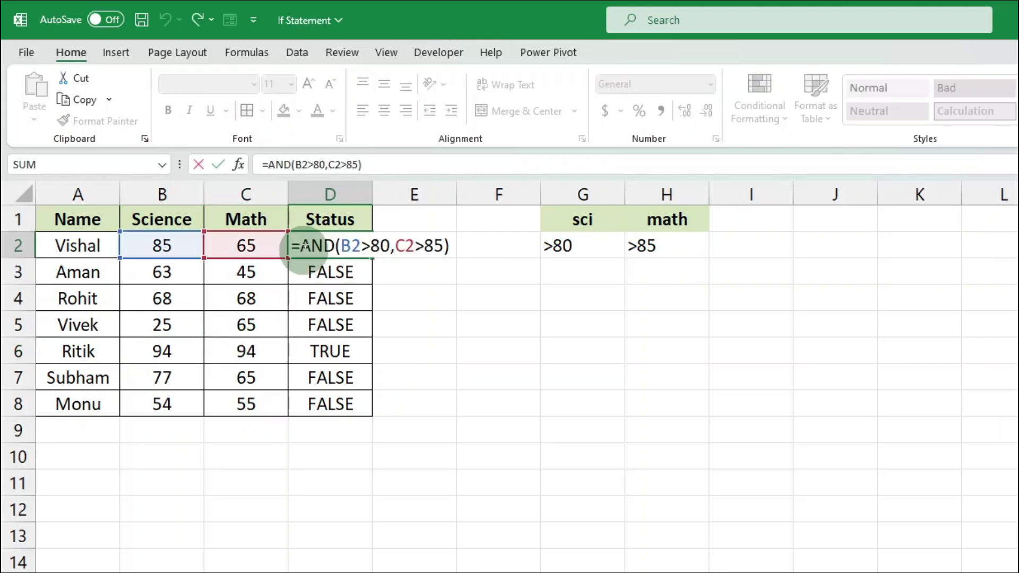
type("IF(")
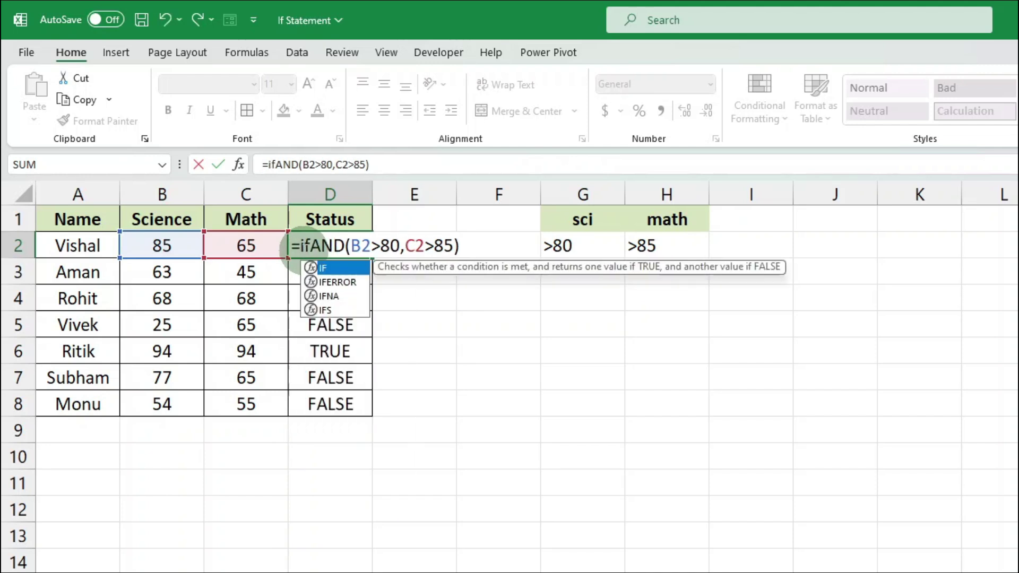
left_click_drag(321, 246, 470, 247)
left_click(470, 247)
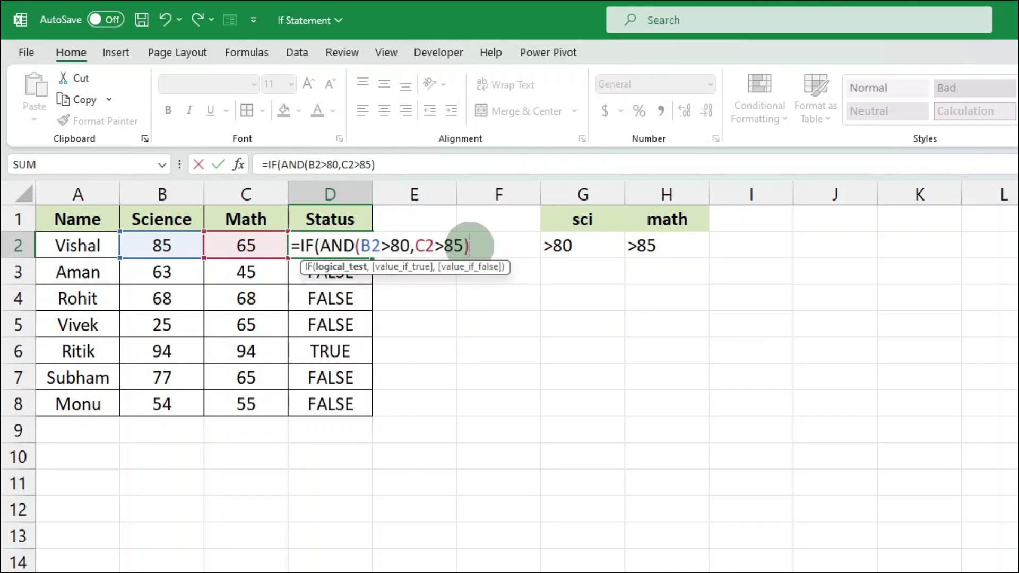
type(",\"Excellent")
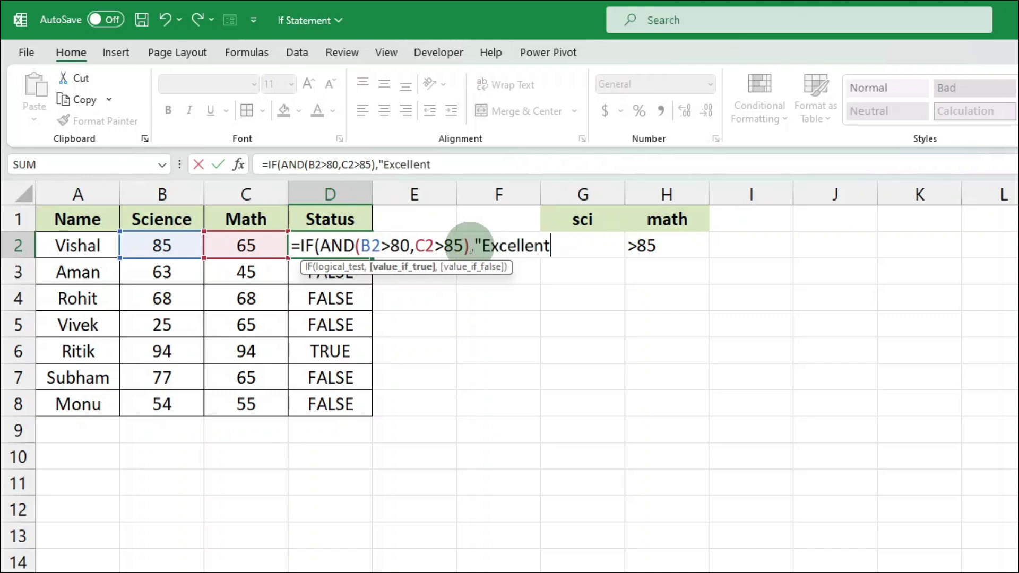
type("\",\"\"")
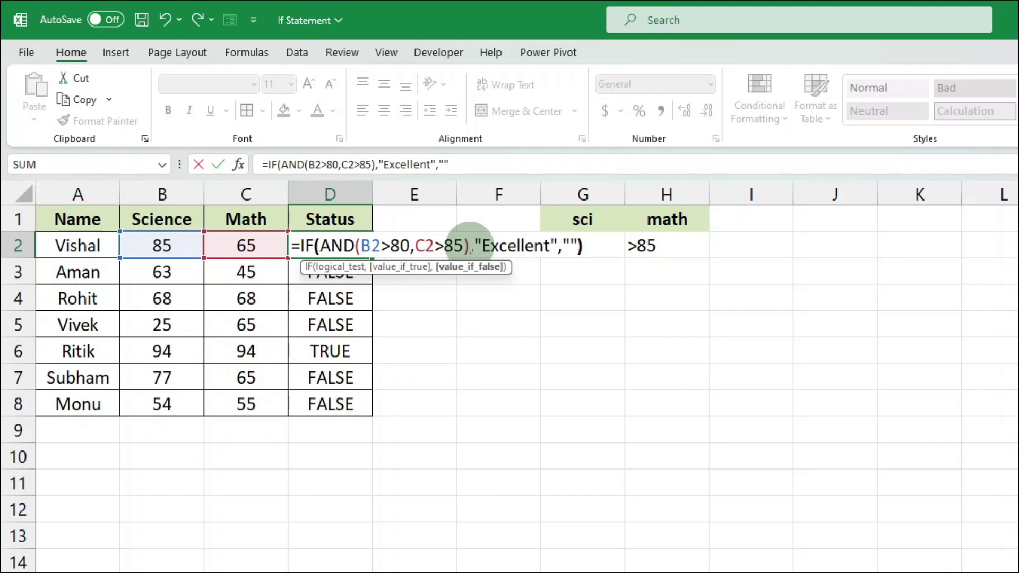
type(")")
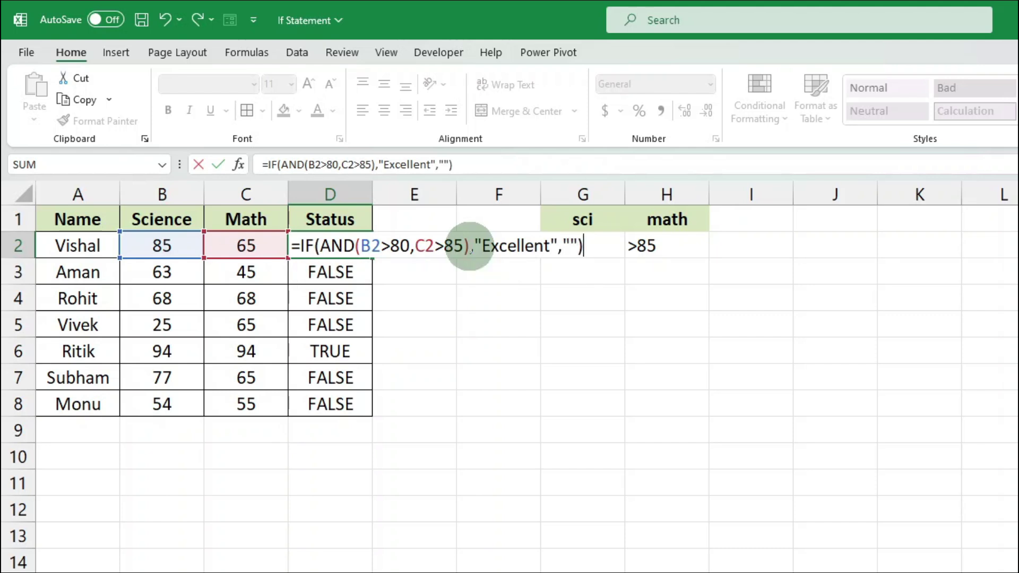
key("Return")
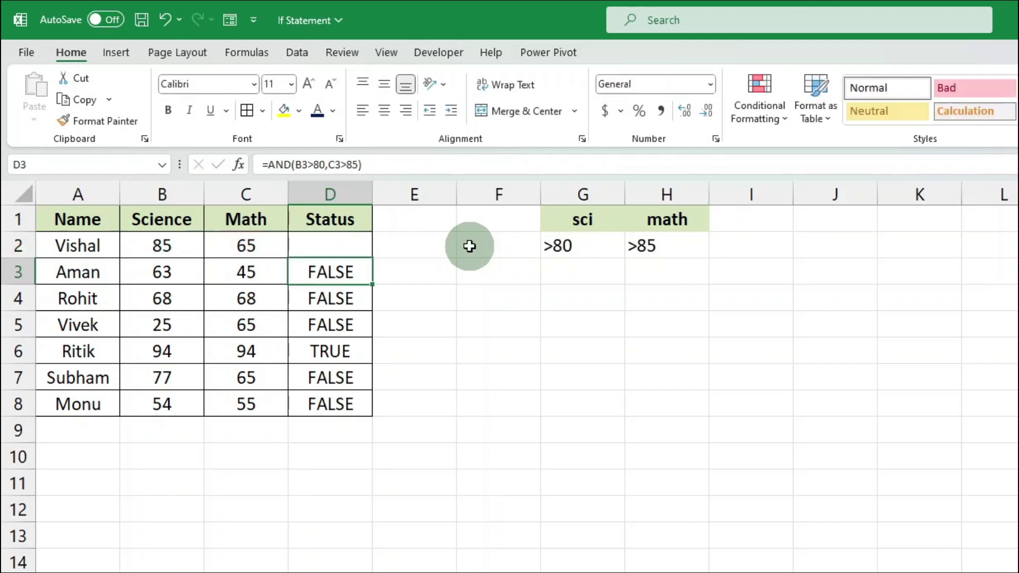
Fill the IF-AND formula from D2 down to D8 and compare row 6 with the criteria in G1:H2
left_click(337, 250)
left_click_drag(376, 258, 371, 415)
left_click_drag(68, 352, 364, 351)
left_click_drag(596, 228, 670, 250)
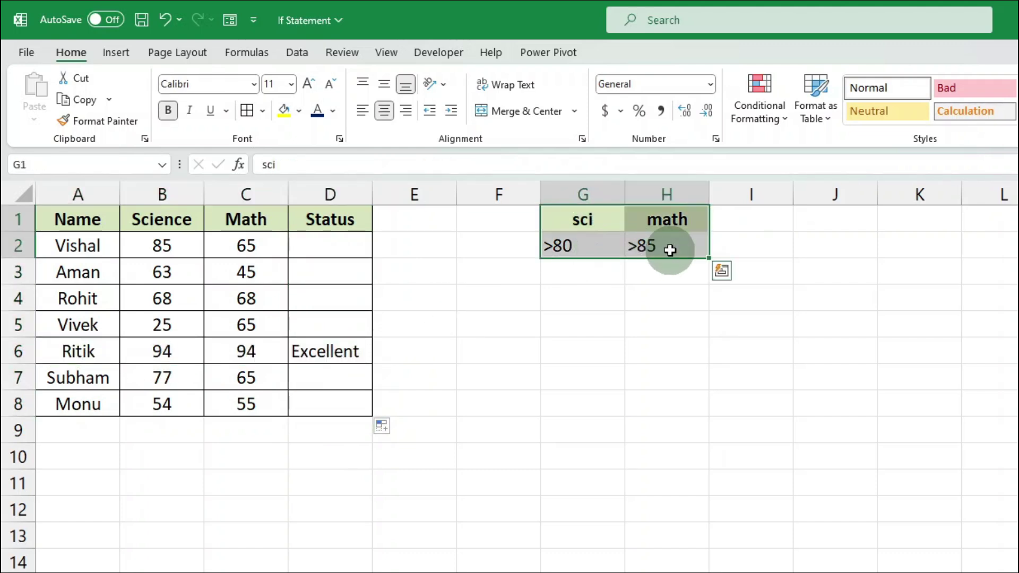
left_click(651, 298)
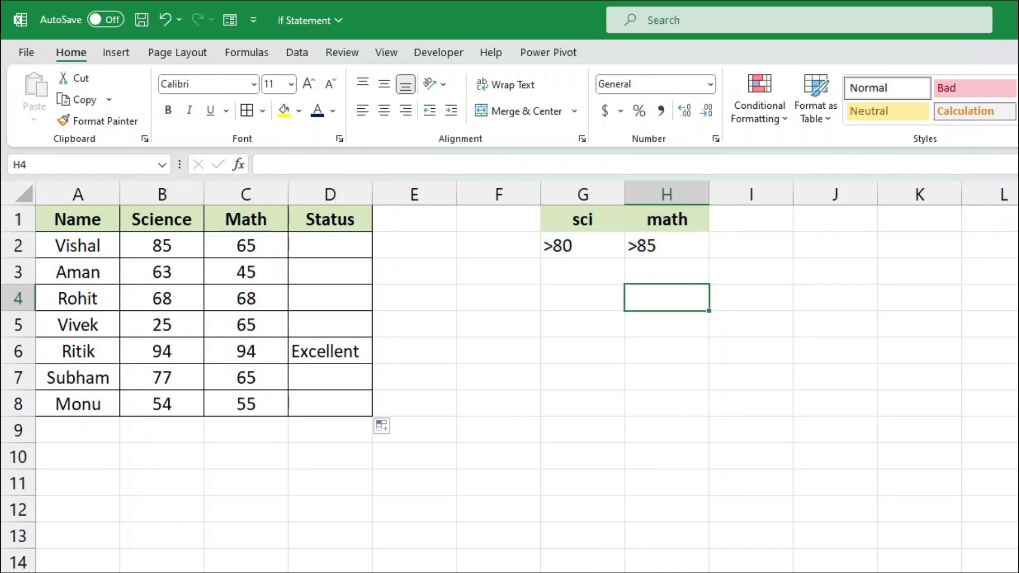
left_click(334, 348)
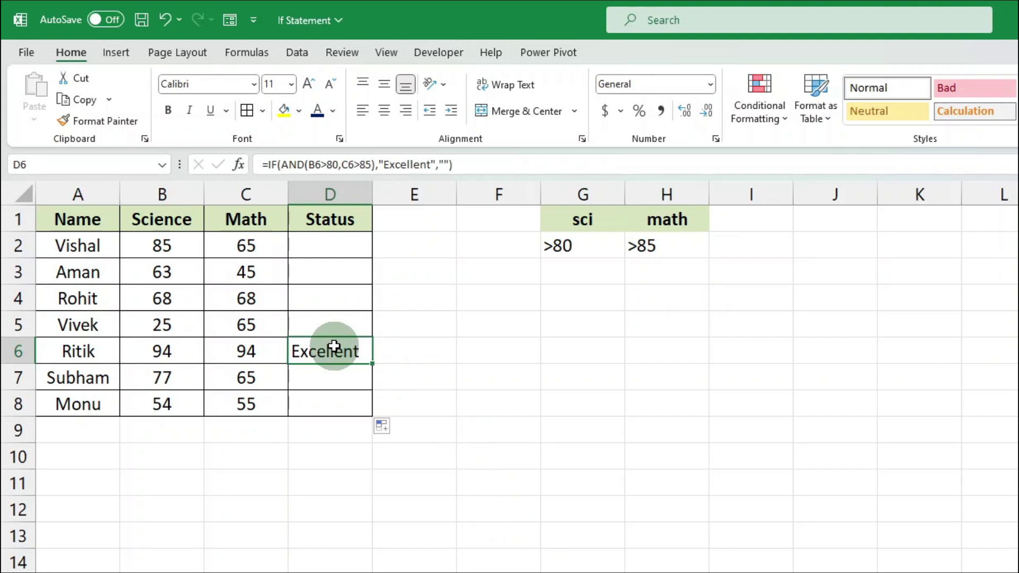
Replace AND with OR in D2, making it =IF(OR(B2>80,C2>85),"Excellent",""), and review its conditions and result text
left_click(326, 247)
double_click(330, 247)
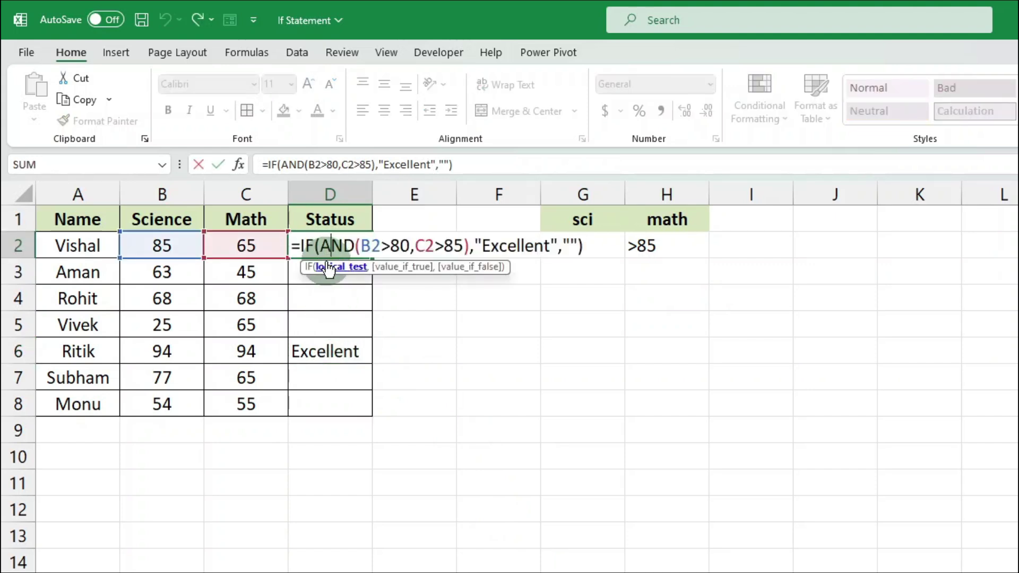
left_click(358, 246)
key("Left")
key("BackSpace")
key("BackSpace")
key("BackSpace")
type("or")
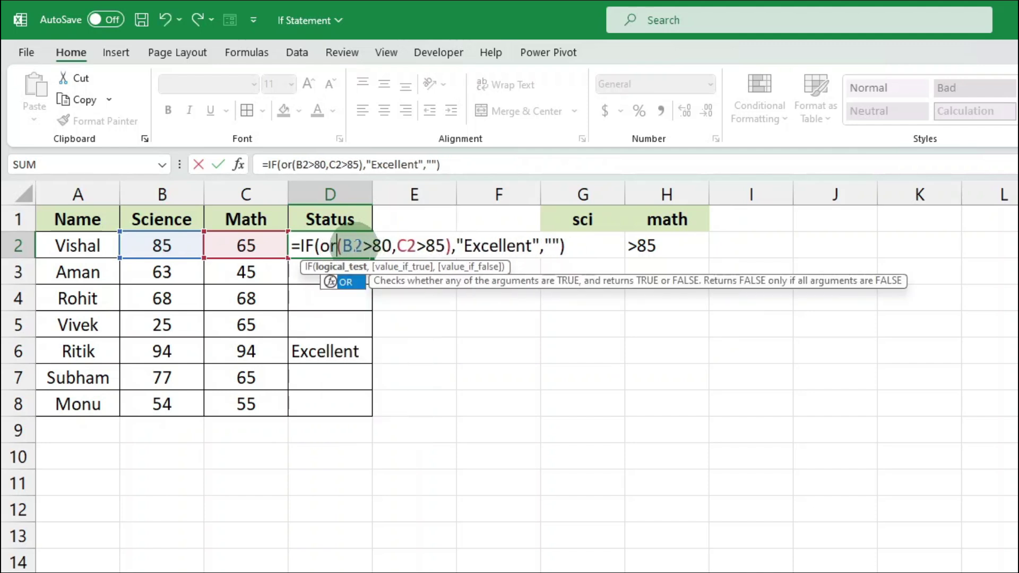
key("BackSpace")
key("BackSpace")
type("OR")
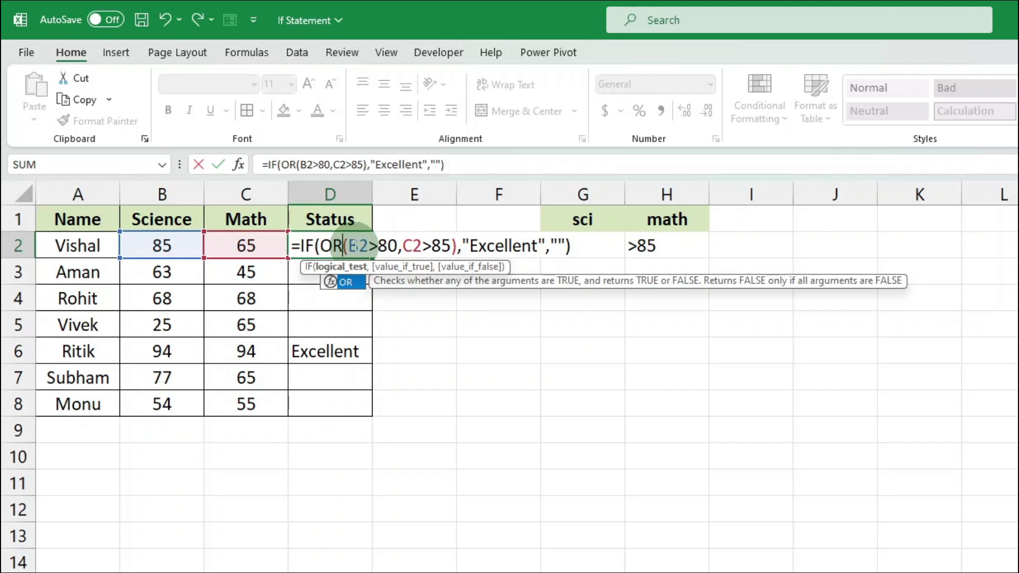
left_click_drag(349, 246, 452, 246)
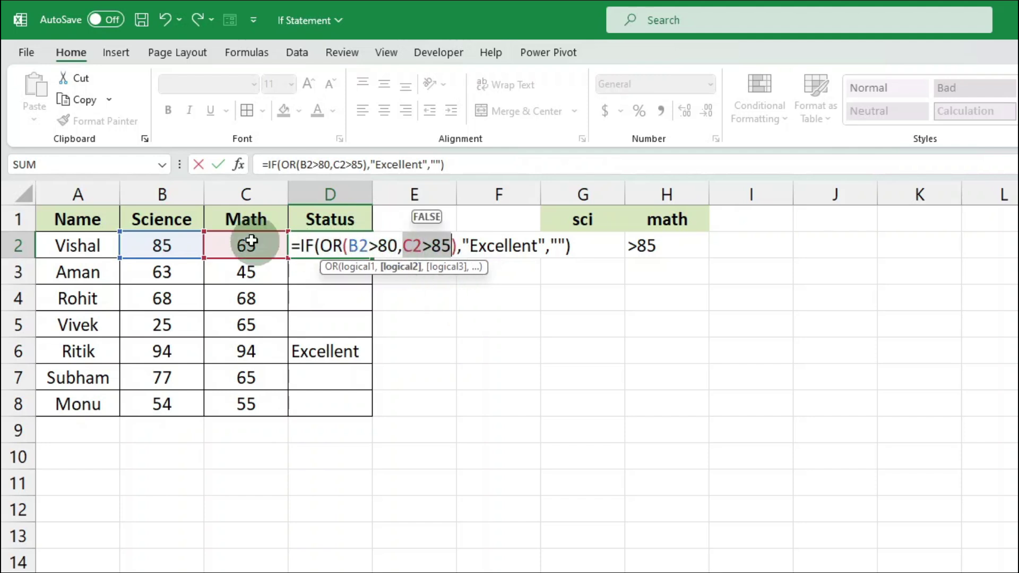
left_click_drag(349, 246, 399, 246)
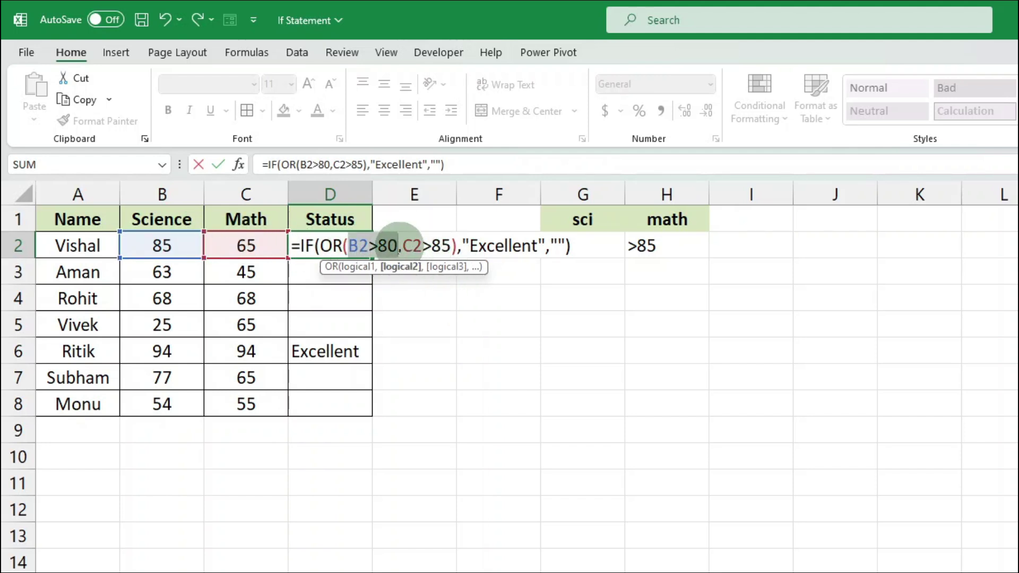
left_click_drag(469, 246, 532, 246)
left_click_drag(402, 246, 538, 245)
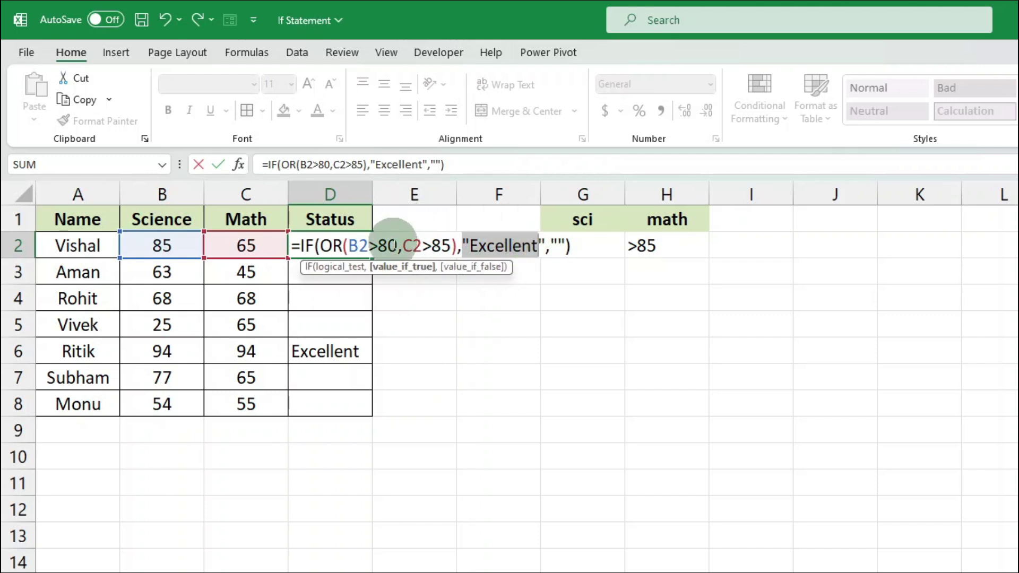
key("Return")
Fill the IF-OR formula from D2 down to D8 and compare row 2's marks with the criteria in G2 and H2
left_click(341, 246)
left_click_drag(375, 261, 373, 413)
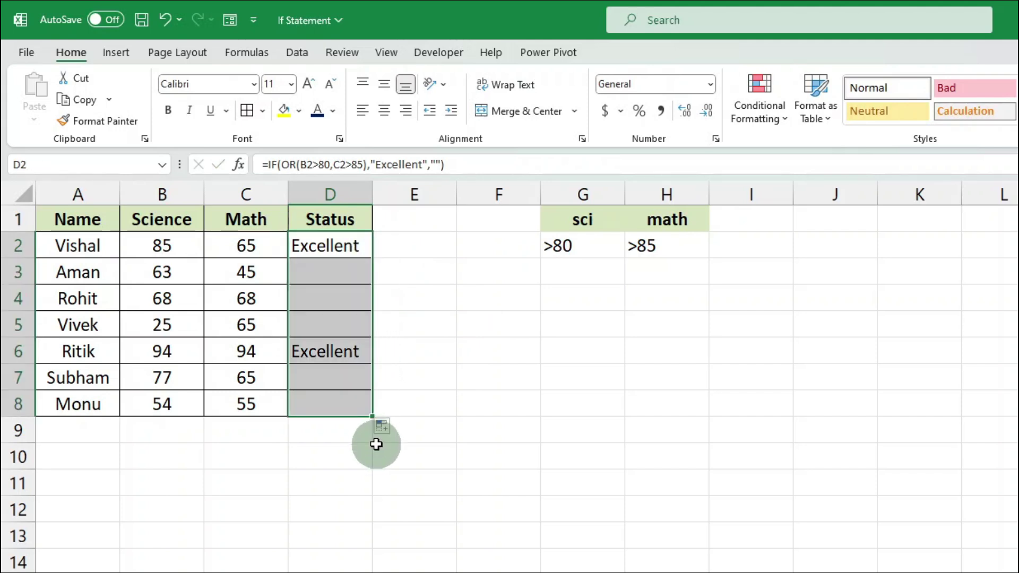
left_click(310, 254)
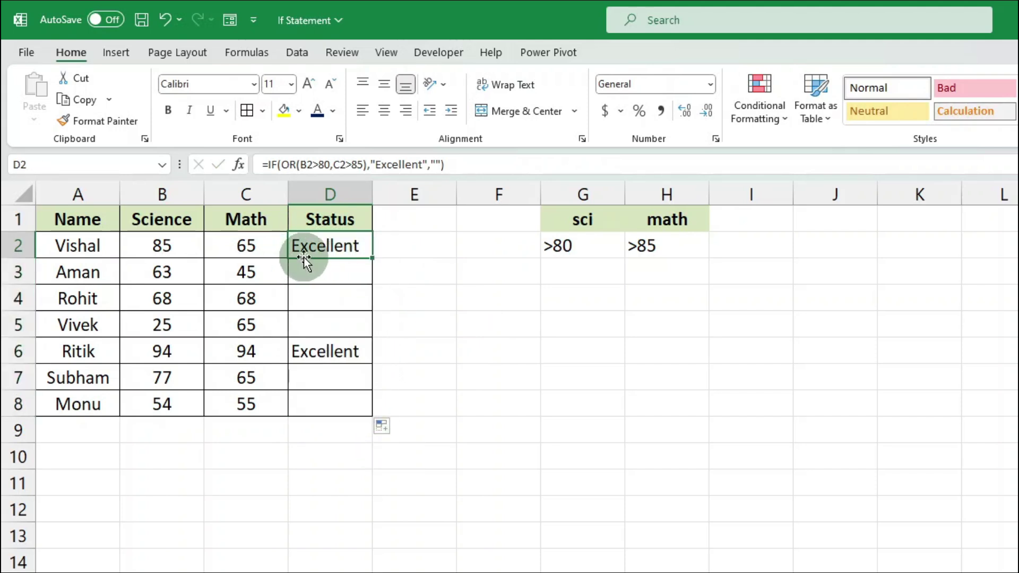
left_click(584, 250)
left_click(191, 243)
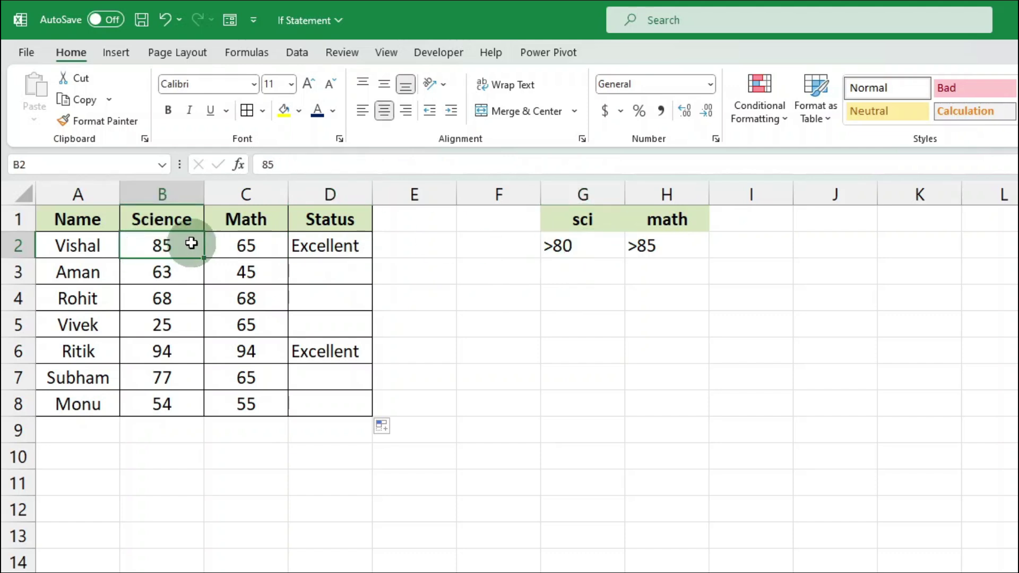
left_click(595, 246)
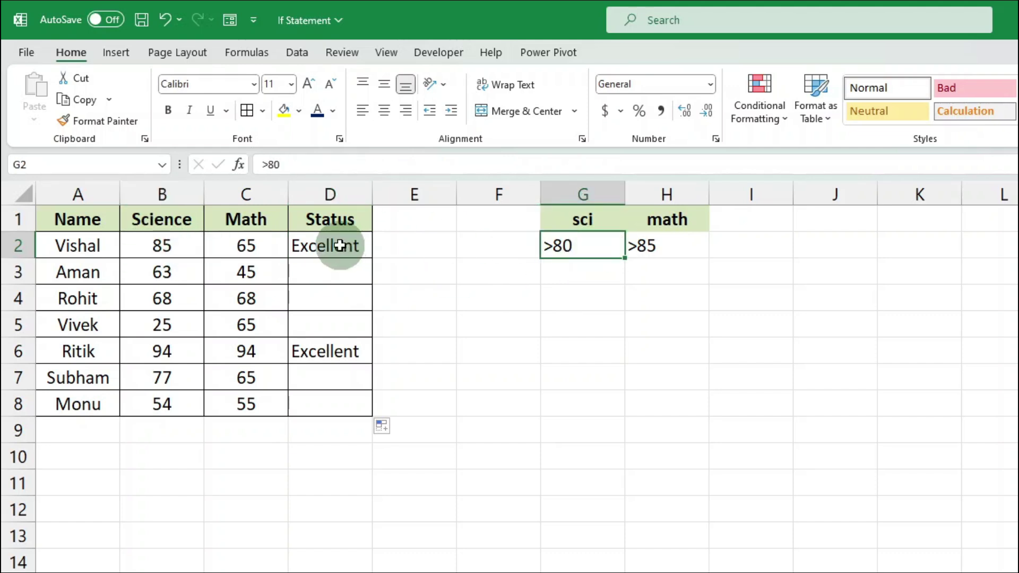
left_click(339, 246)
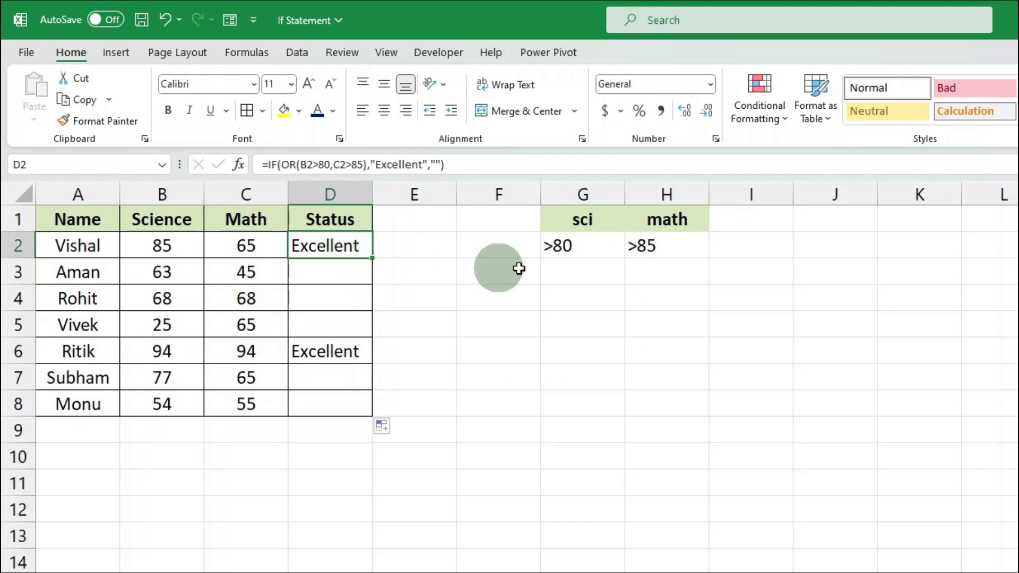
left_click(649, 241)
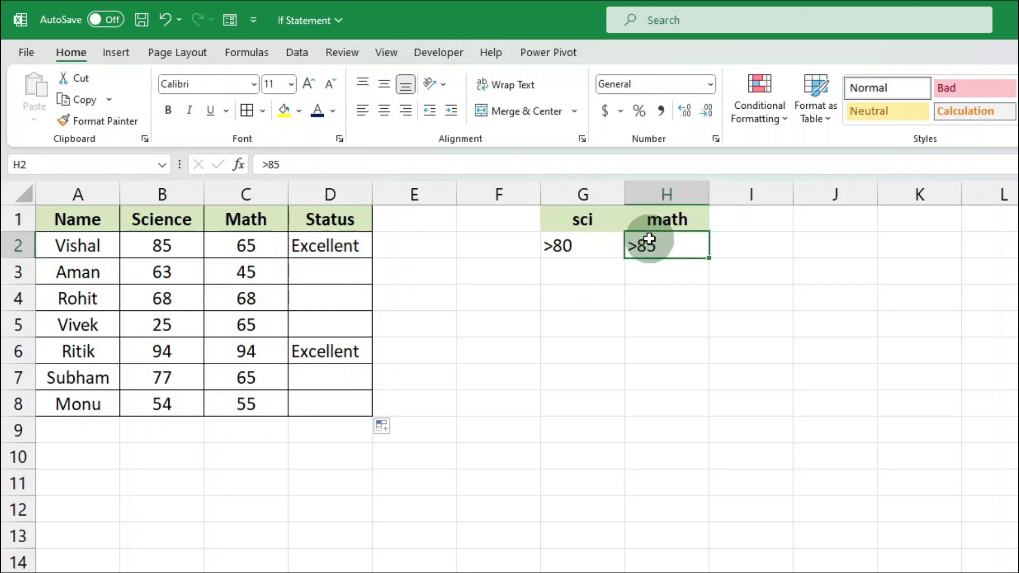
Reopen the formula in D2 and examine the two conditions inside its OR function
double_click(340, 246)
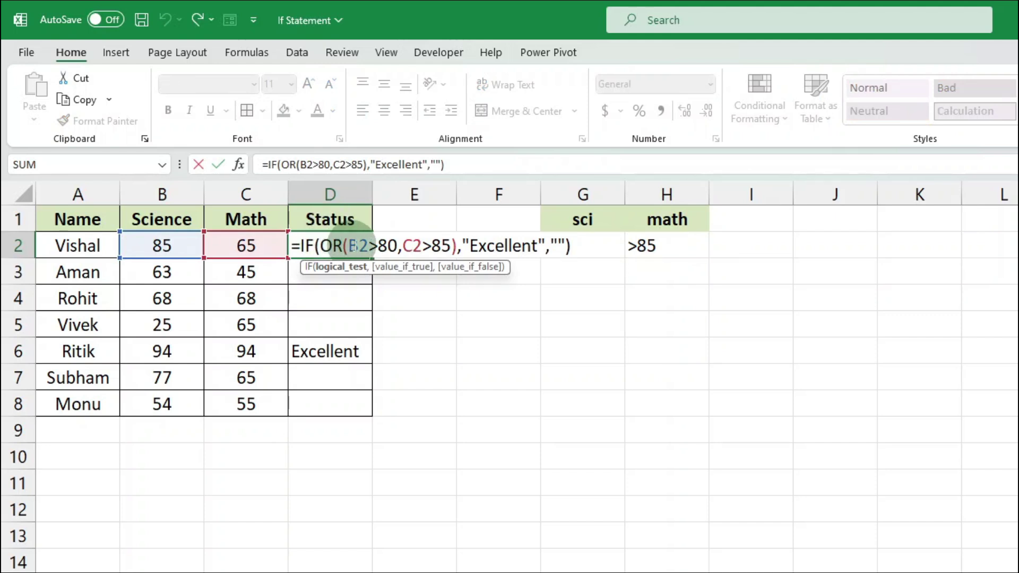
left_click_drag(349, 245, 411, 246)
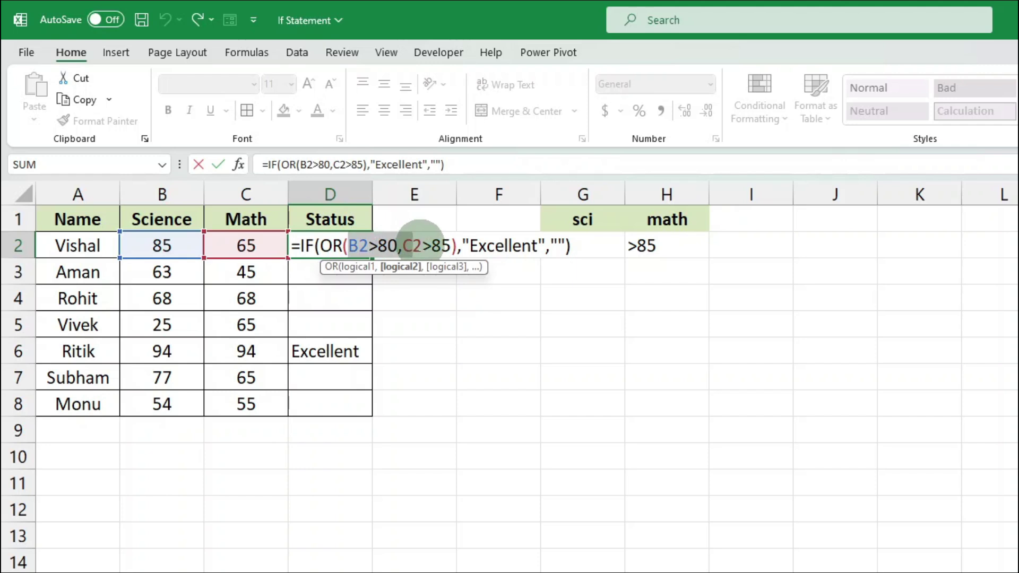
left_click(361, 246)
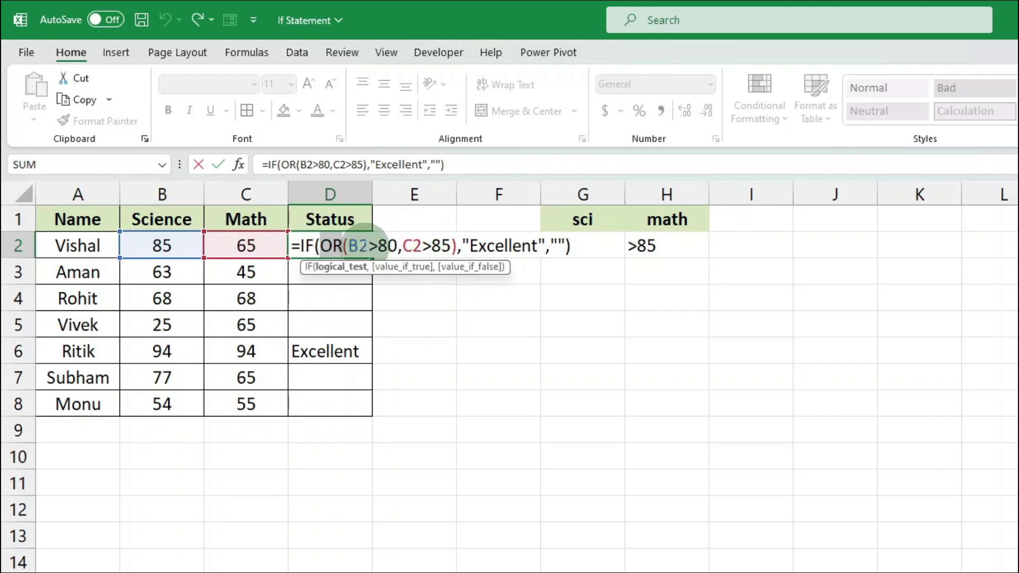
left_click_drag(403, 246, 451, 246)
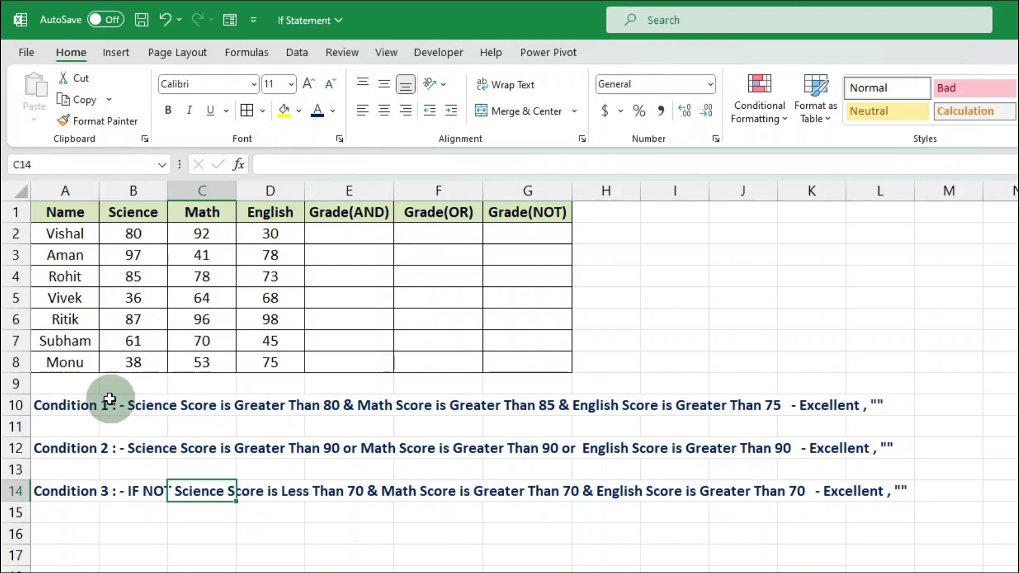
On the sheet with three grade columns, look over the listed conditions and read Condition 1's Science, Math and English thresholds and result
left_click(84, 408)
left_click(80, 449)
left_click(77, 489)
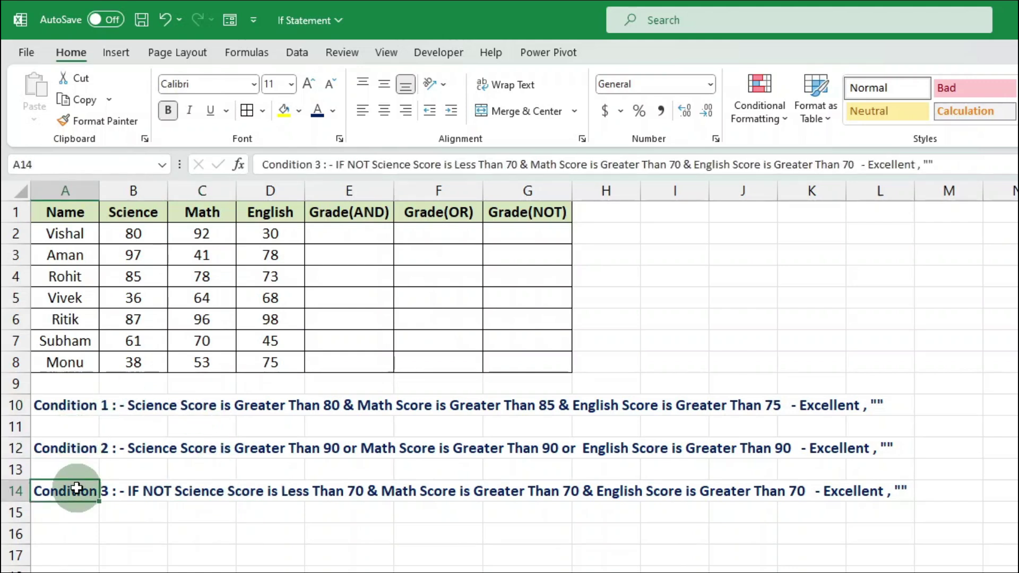
left_click(139, 407)
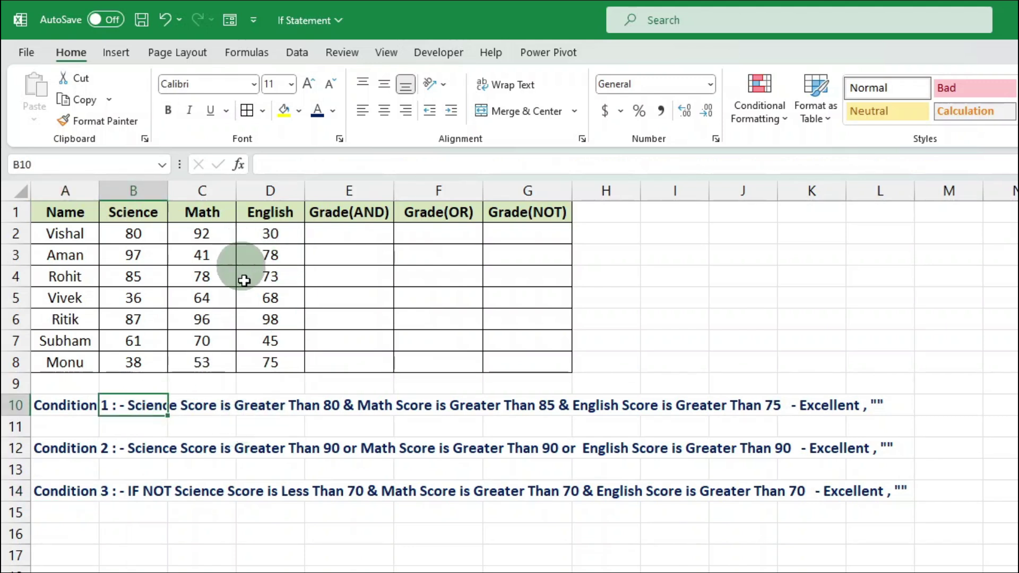
left_click(371, 404)
left_click(530, 411)
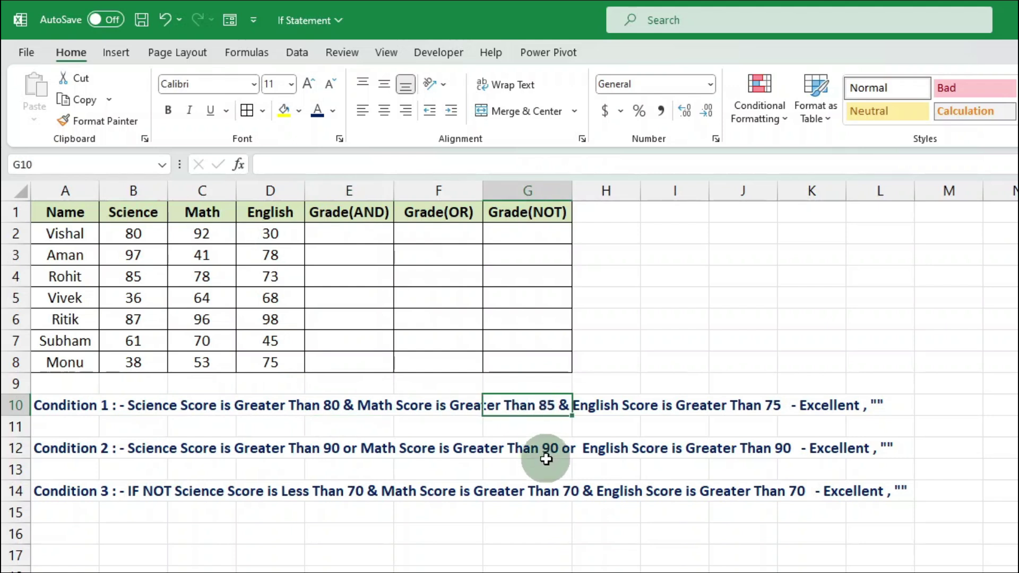
left_click(600, 407)
left_click(770, 404)
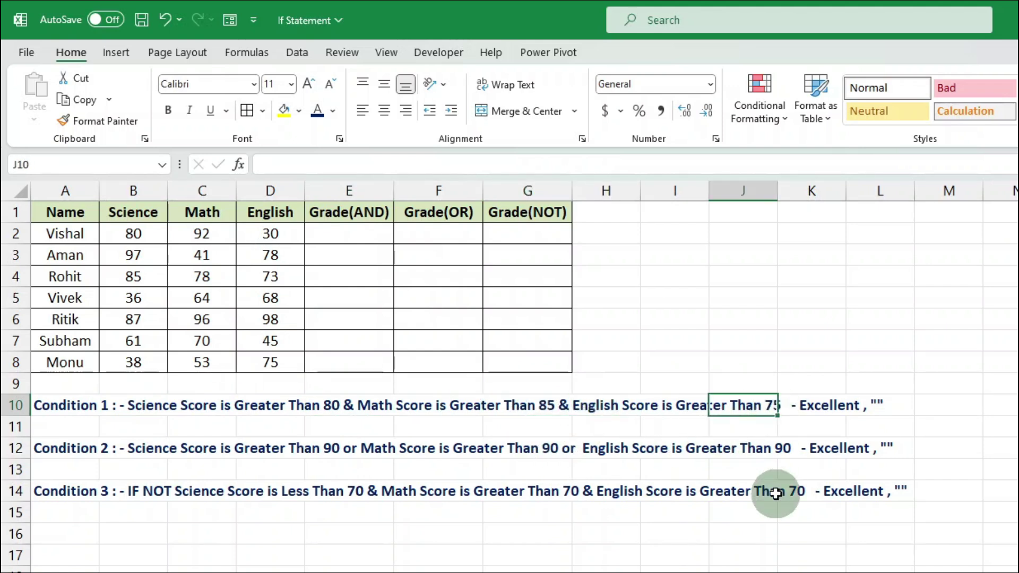
left_click(817, 407)
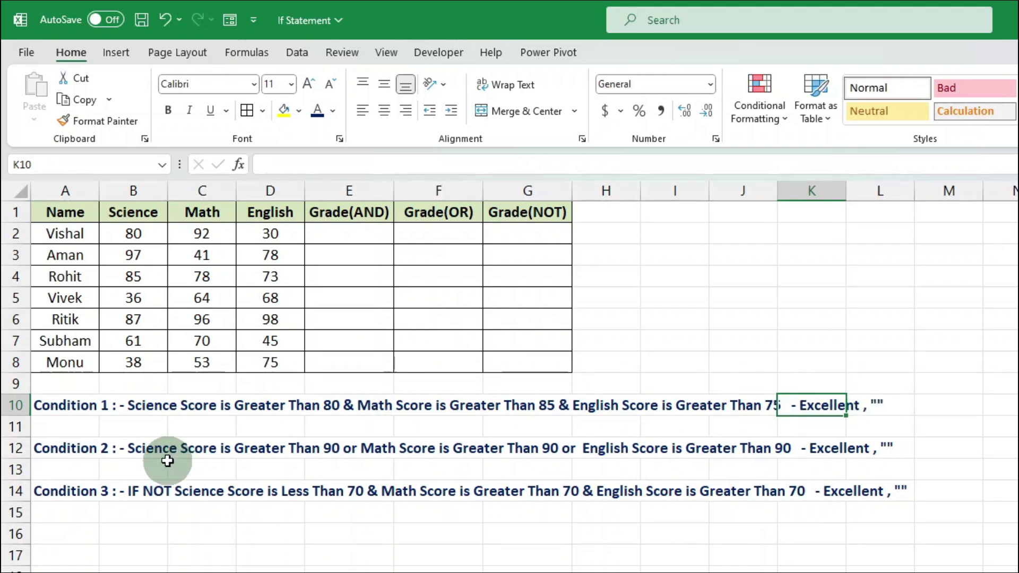
Read Condition 2 in row 12, examining its Science, Math and English thresholds and result text
left_click(131, 447)
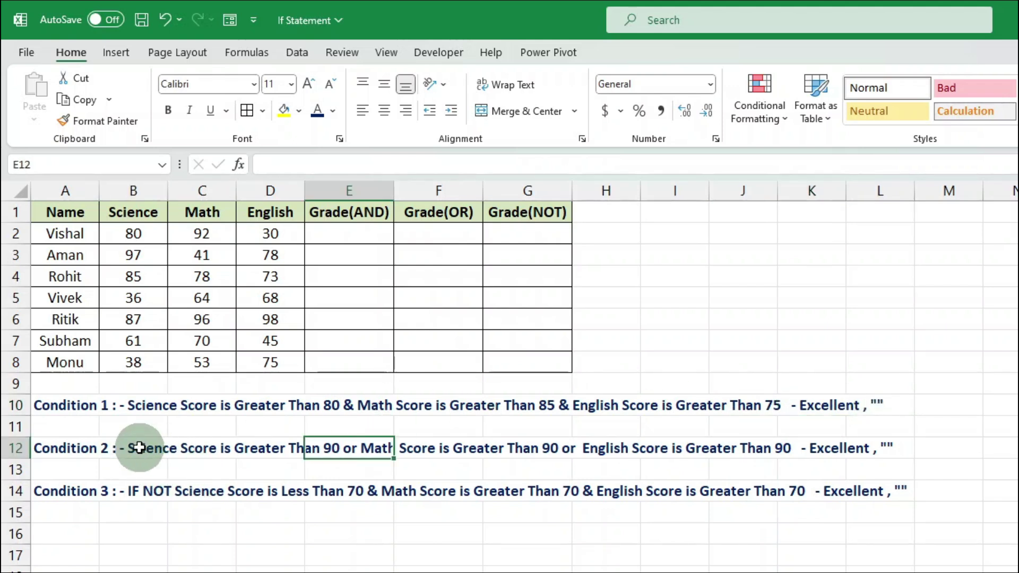
left_click(139, 448)
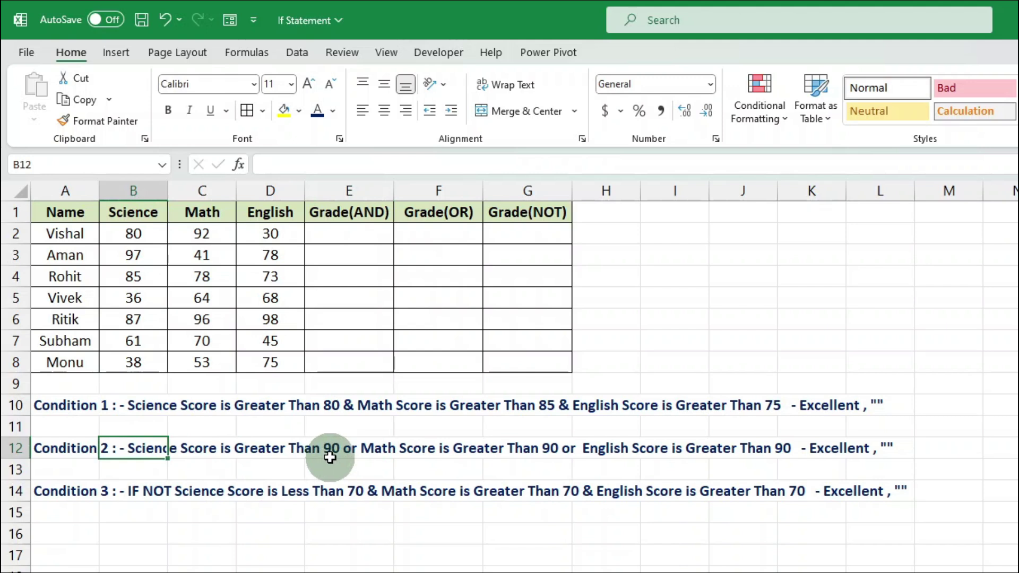
left_click(553, 449)
left_click(628, 458)
left_click(767, 462)
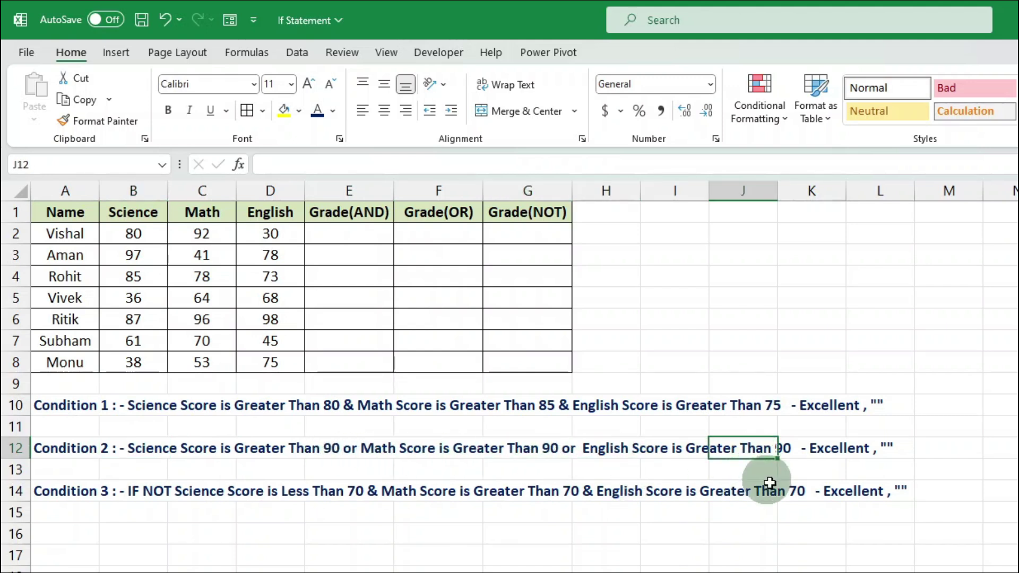
left_click(839, 453)
left_click(68, 426)
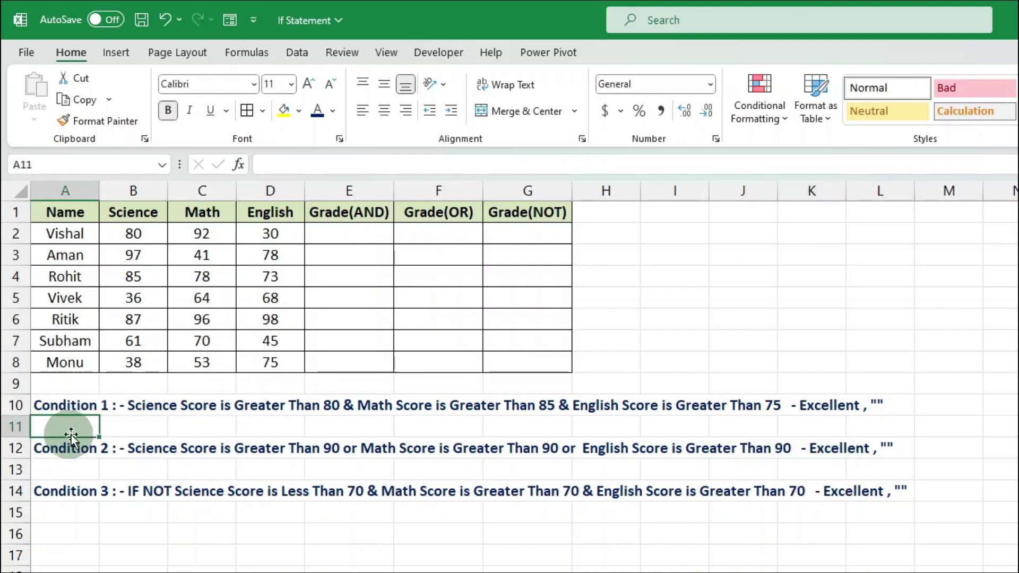
Label Condition 2 with "- OR" in M12 and Condition 1 with "- And" in M10
left_click(55, 451)
left_click(985, 456)
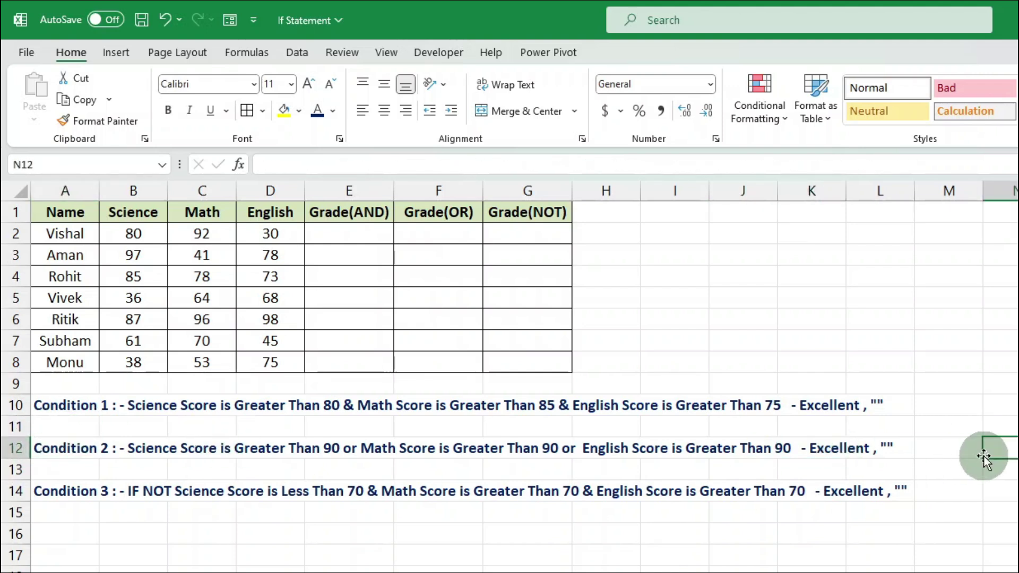
left_click(982, 457)
type("- OR")
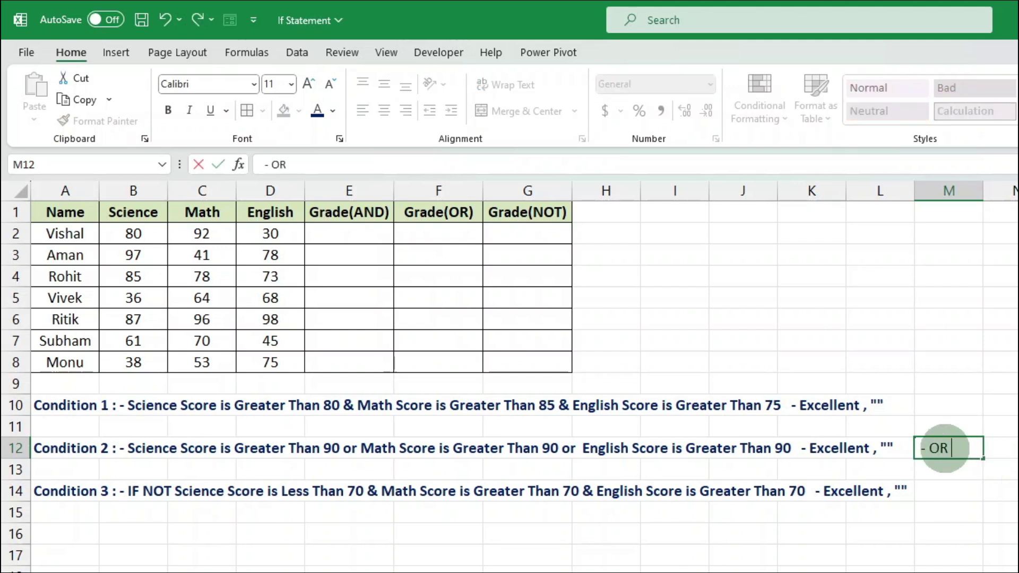
left_click(911, 387)
left_click(940, 409)
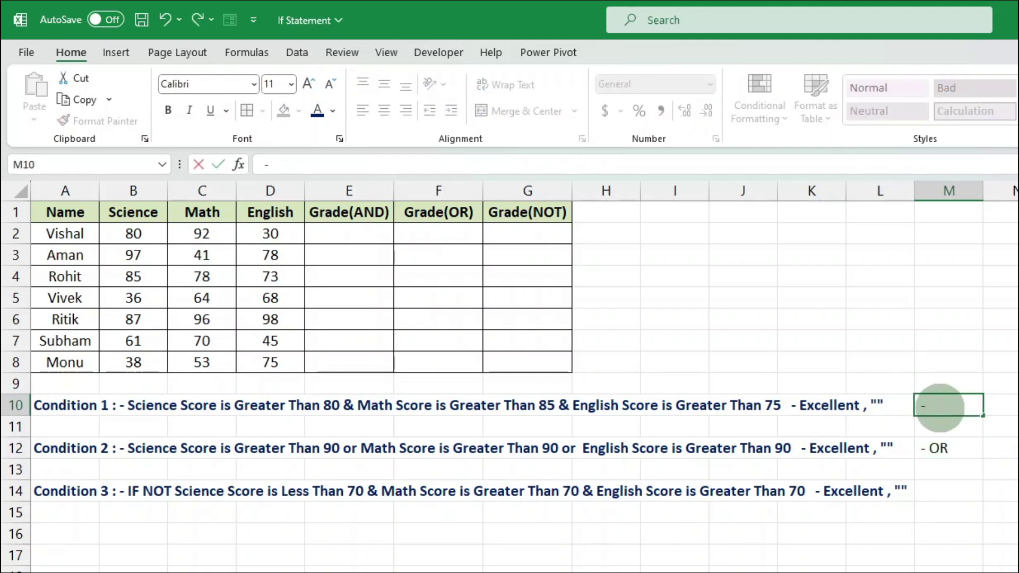
type("- And")
key("Return")
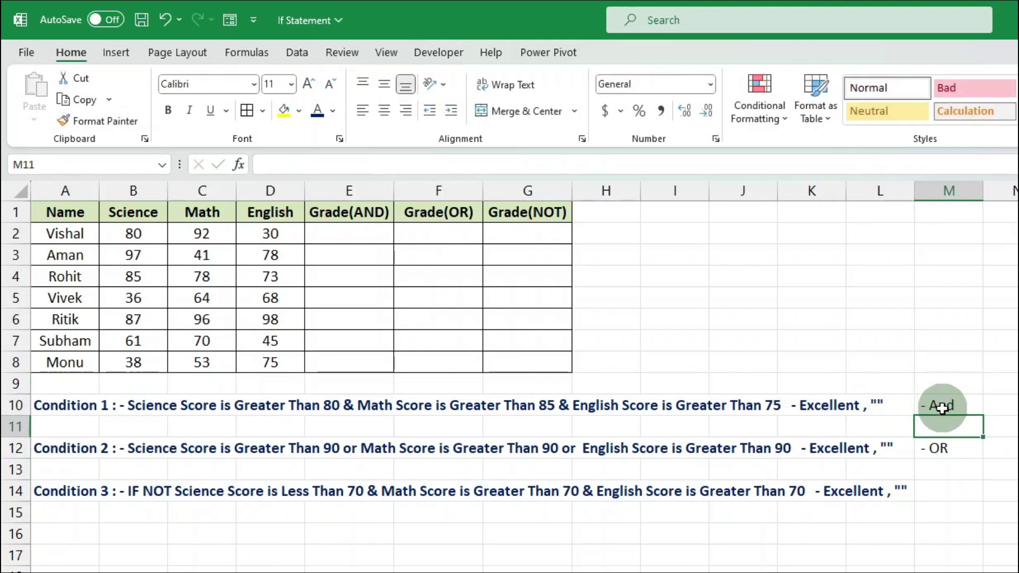
Check the And label against Condition 1 in row 10, going through its Science, Math and English parts and its result
left_click(944, 410)
left_click(940, 446)
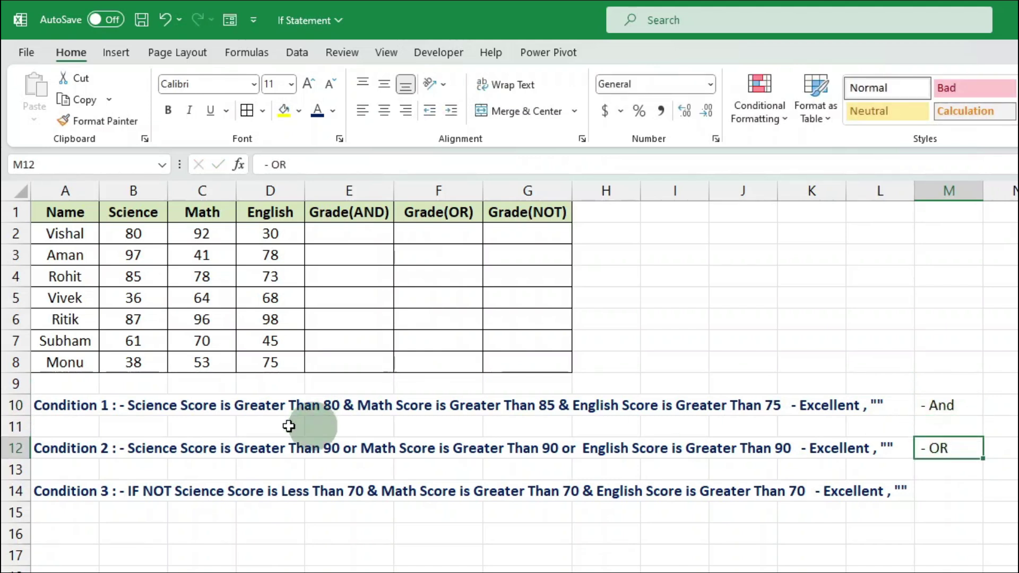
left_click(183, 405)
left_click(316, 414)
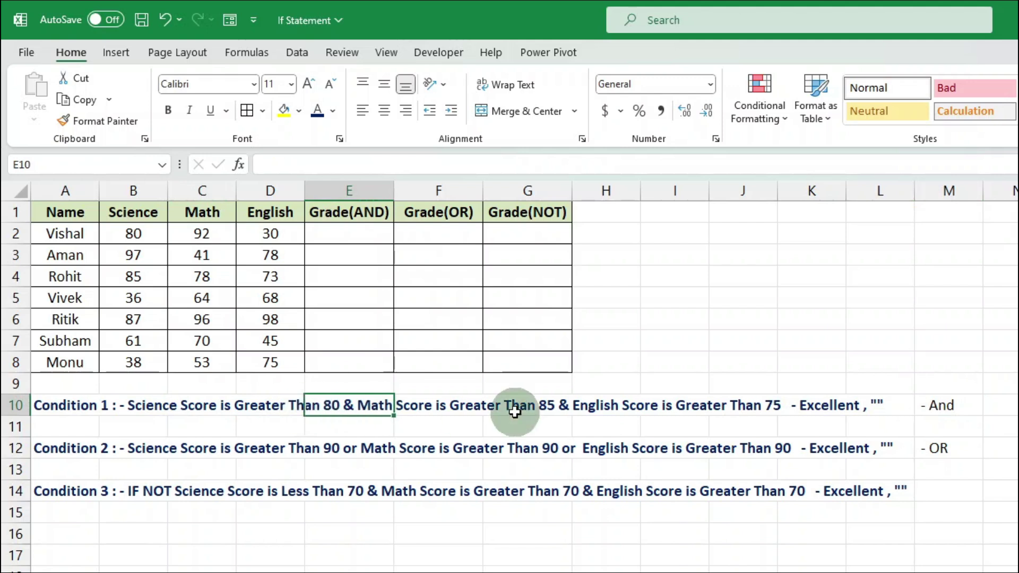
left_click(531, 409)
left_click(605, 412)
left_click(700, 407)
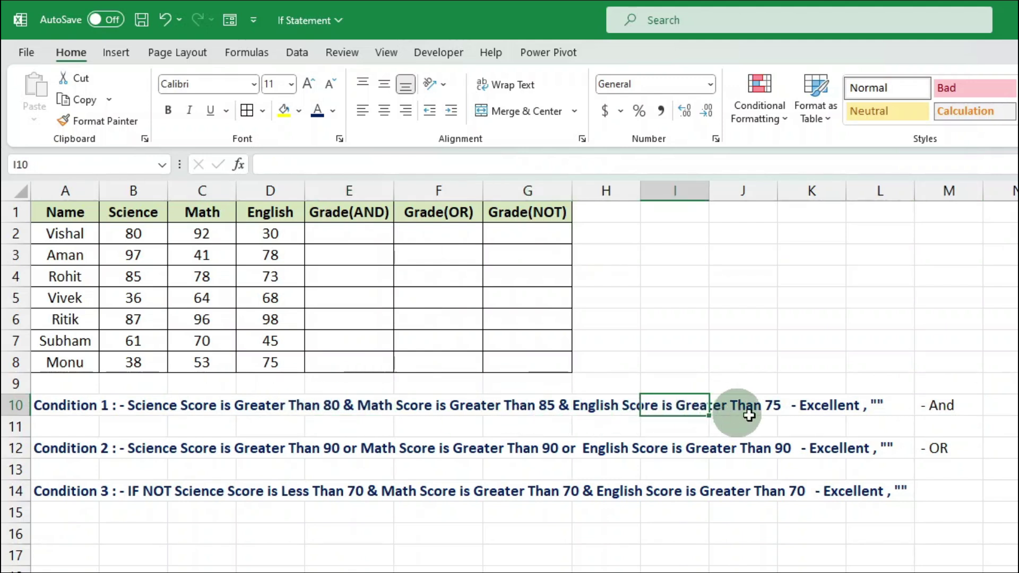
left_click(813, 413)
Check the OR label against Condition 2's subject thresholds and result in row 12, and look at Condition 3 in row 14
left_click(942, 449)
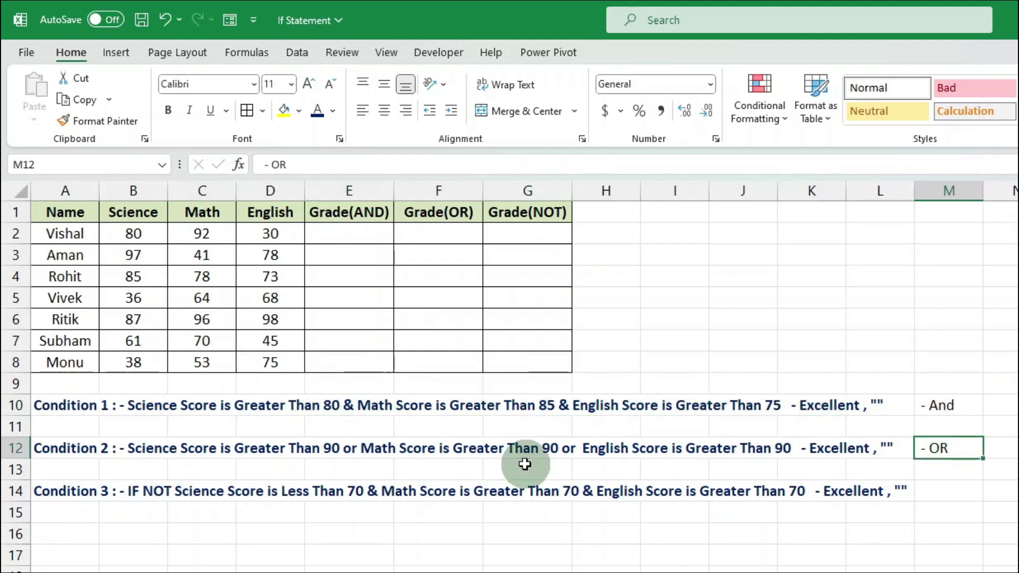
left_click(228, 452)
left_click(379, 449)
left_click(547, 448)
left_click(663, 448)
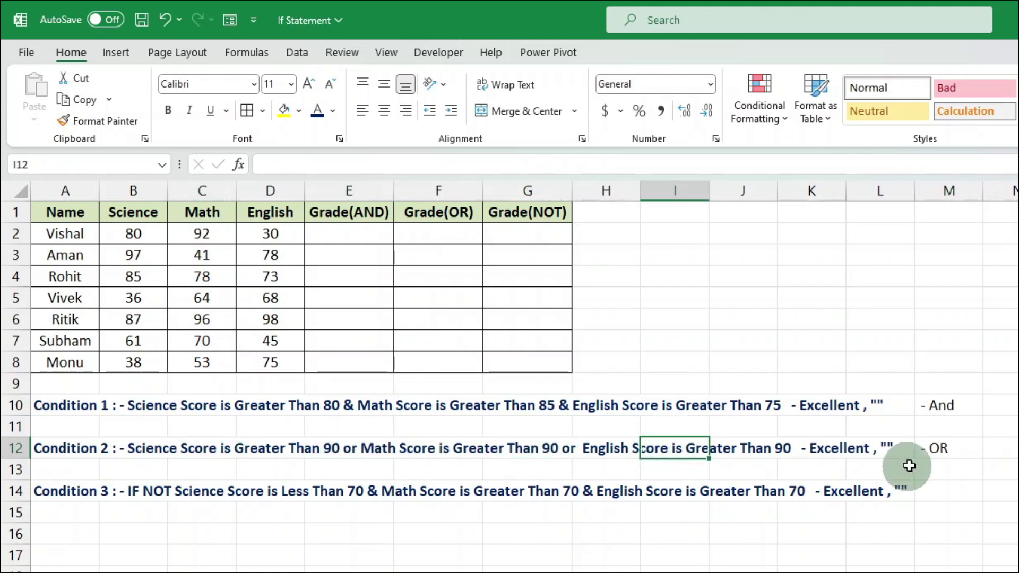
left_click(851, 457)
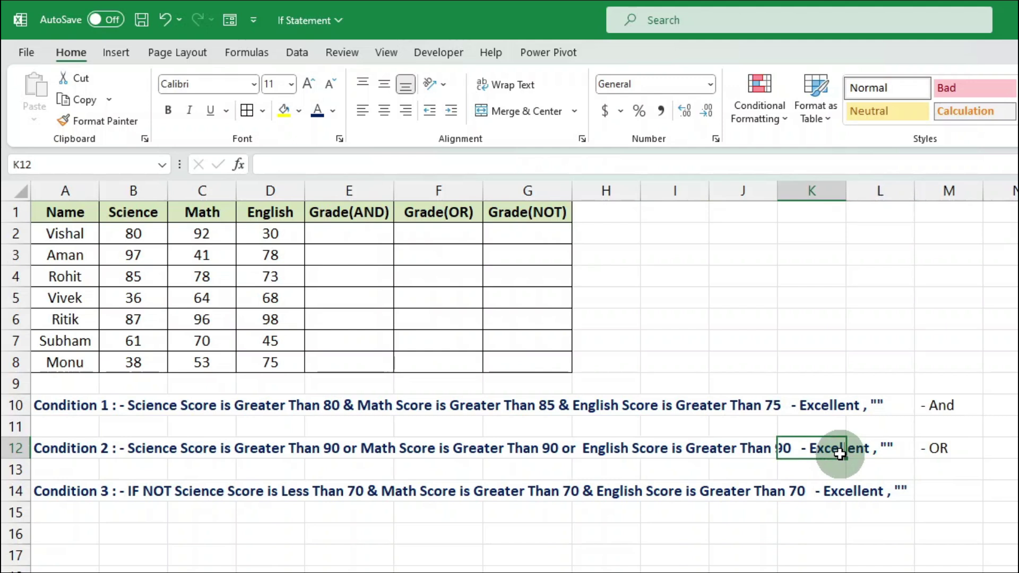
left_click(154, 495)
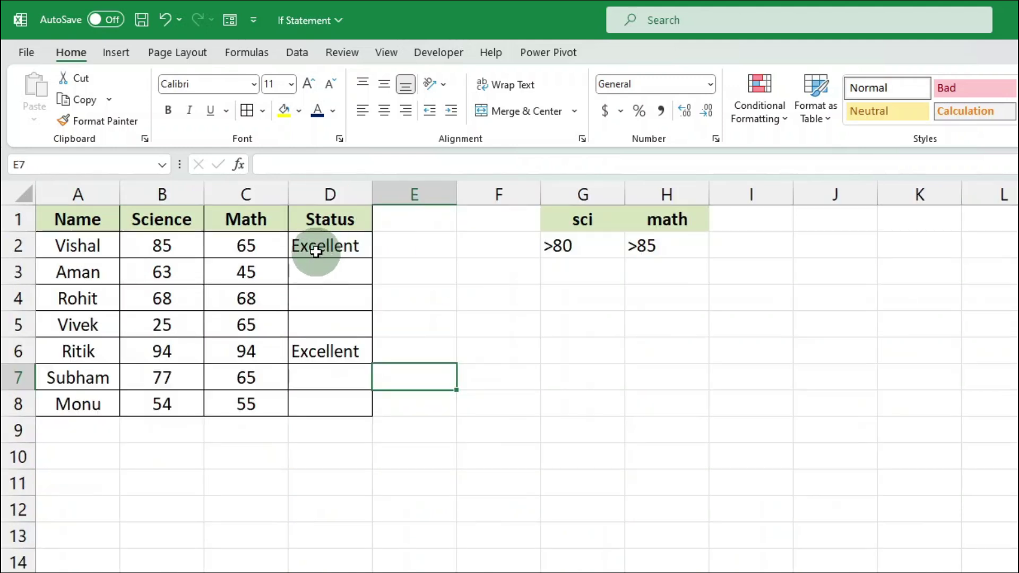
On the sheet with the Status column, replace OR with AND in D2's formula, keeping the conditions B2>80 and C2>85
double_click(326, 245)
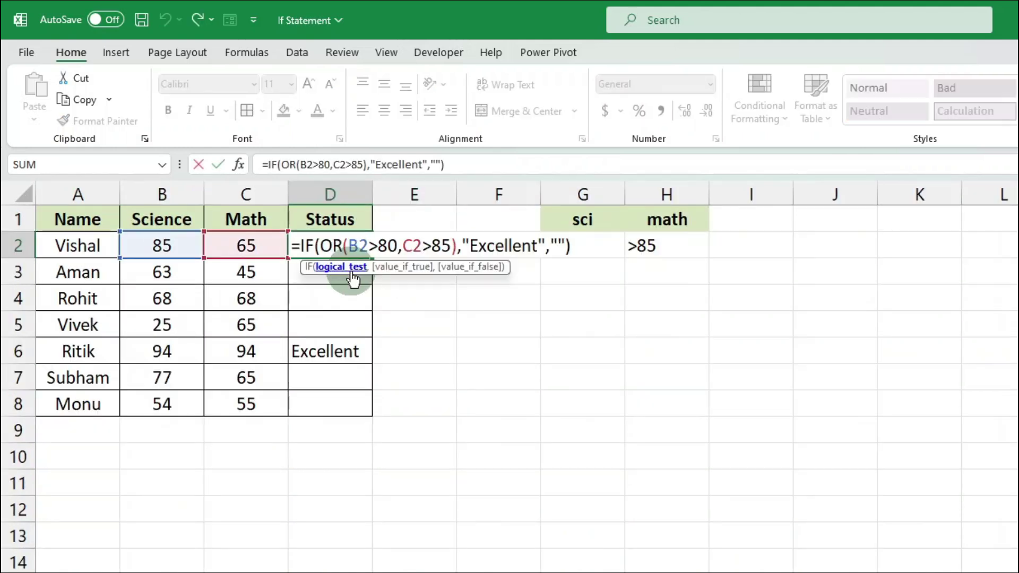
key("BackSpace")
key("BackSpace")
type("and")
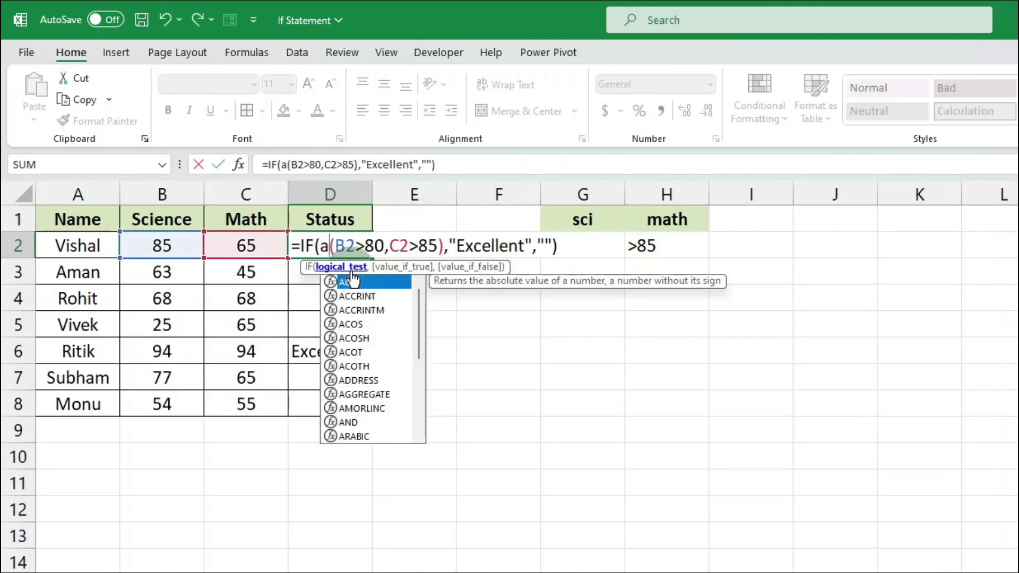
double_click(362, 284)
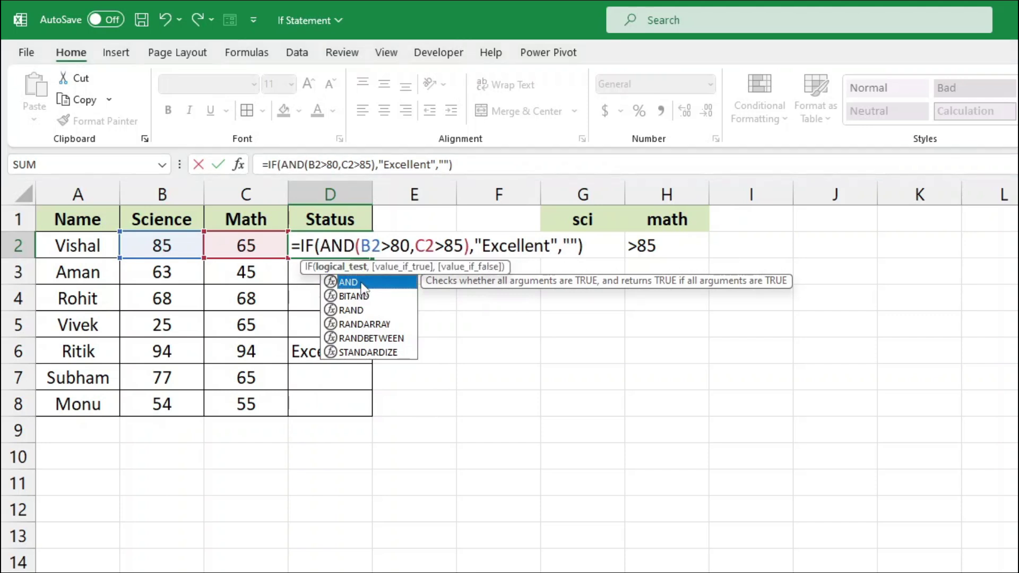
left_click_drag(382, 245, 463, 245)
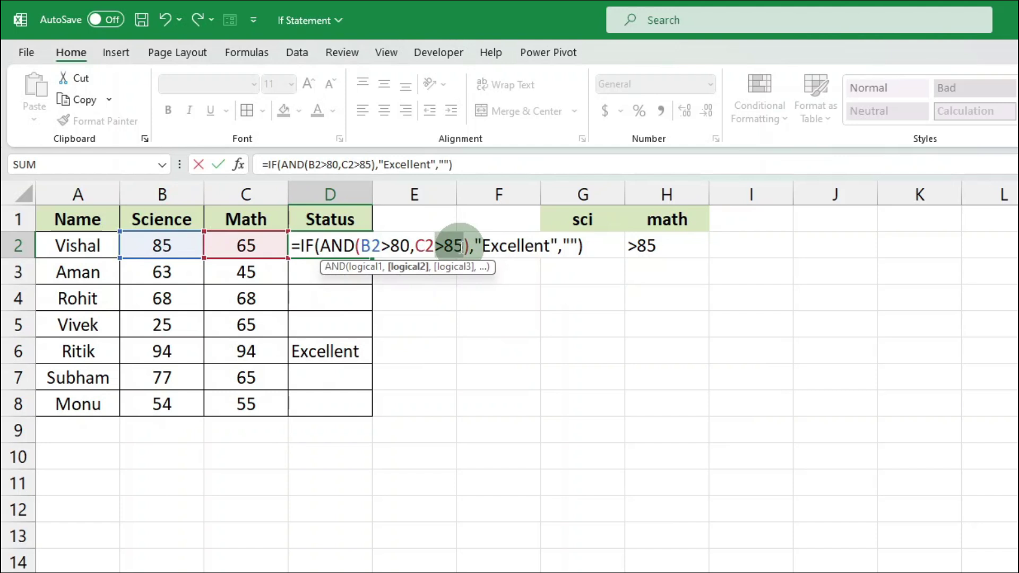
key("Return")
Fill the IF-AND formula from D2 down to D8 and inspect the copied formula in D6
left_click(360, 247)
left_click_drag(372, 258, 383, 432)
double_click(344, 352)
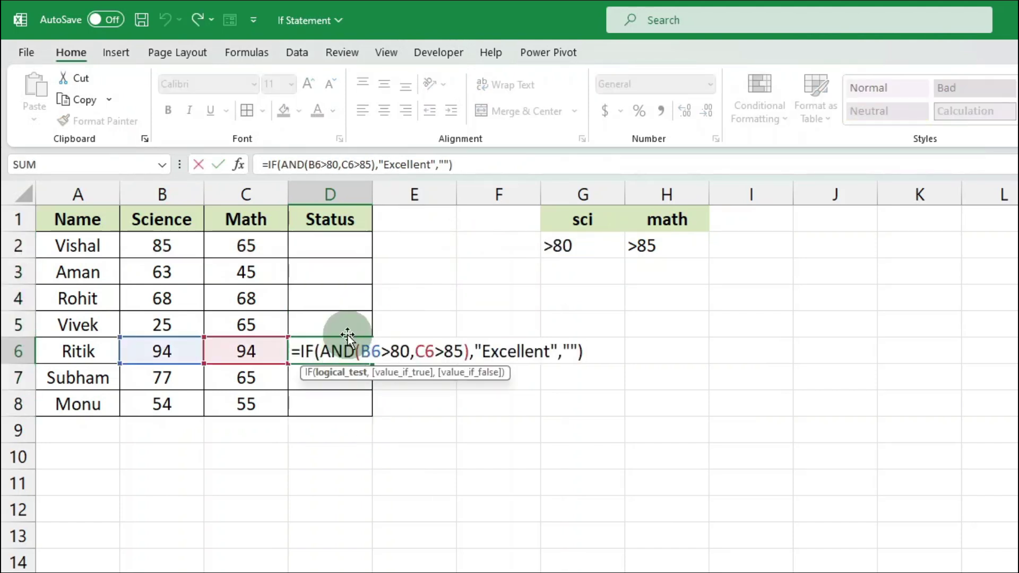
key("Return")
Insert NOT( before AND in D2's formula, review its conditions and result arguments, and try to enter it
double_click(324, 245)
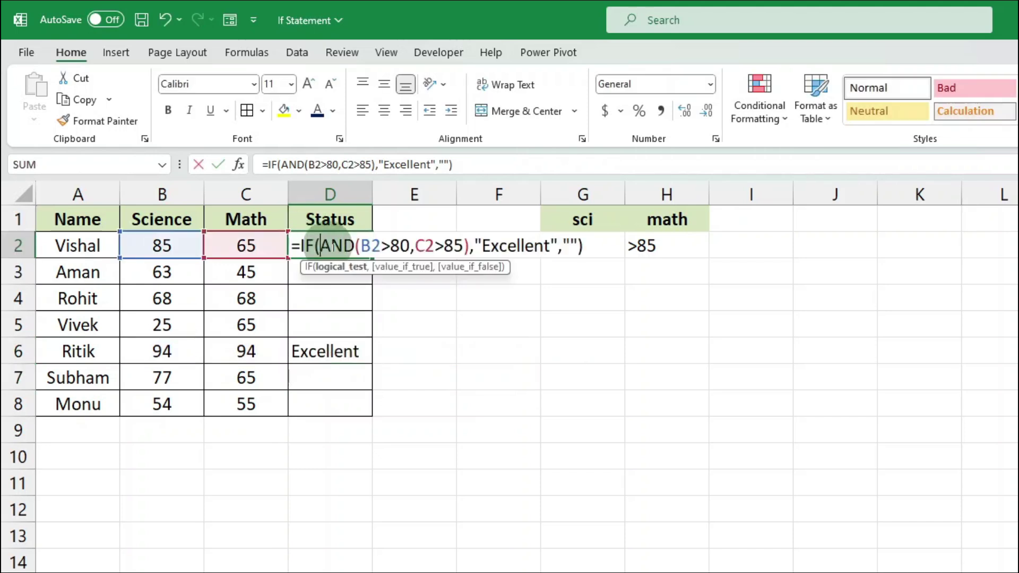
type("not")
key("Tab")
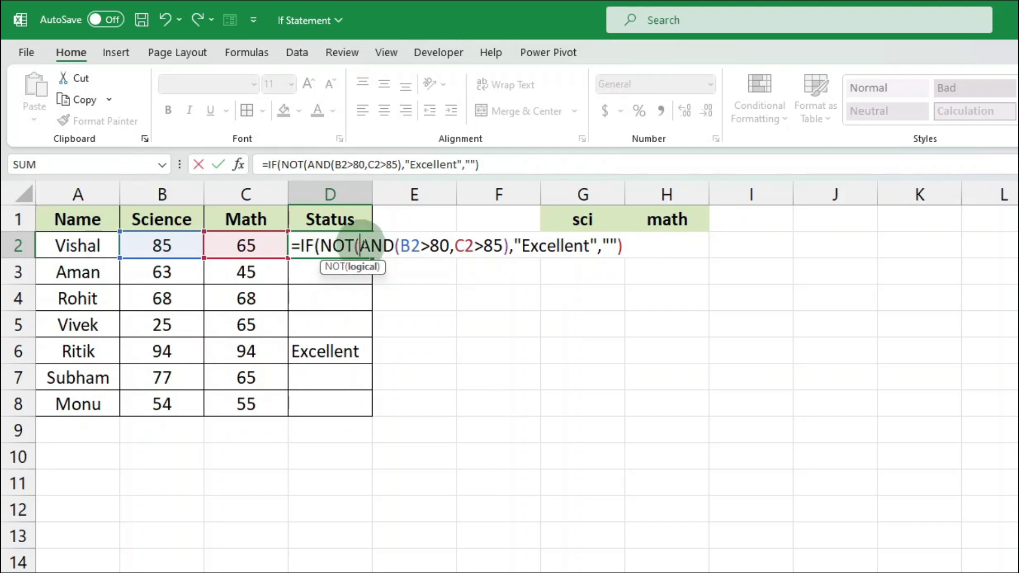
left_click(383, 246)
left_click_drag(383, 246, 504, 246)
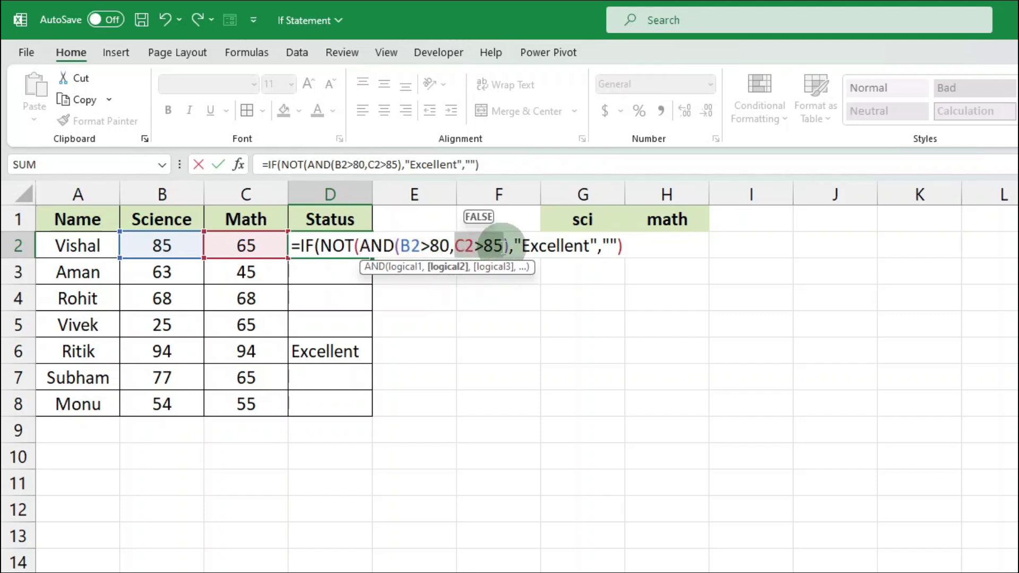
double_click(346, 246)
left_click_drag(355, 246, 622, 245)
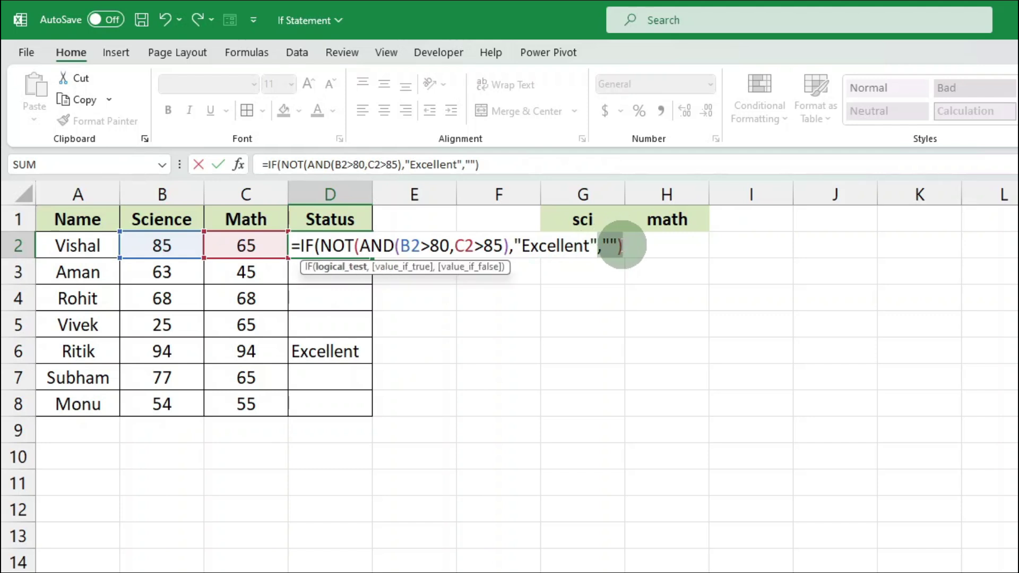
key("Return")
left_click(801, 479)
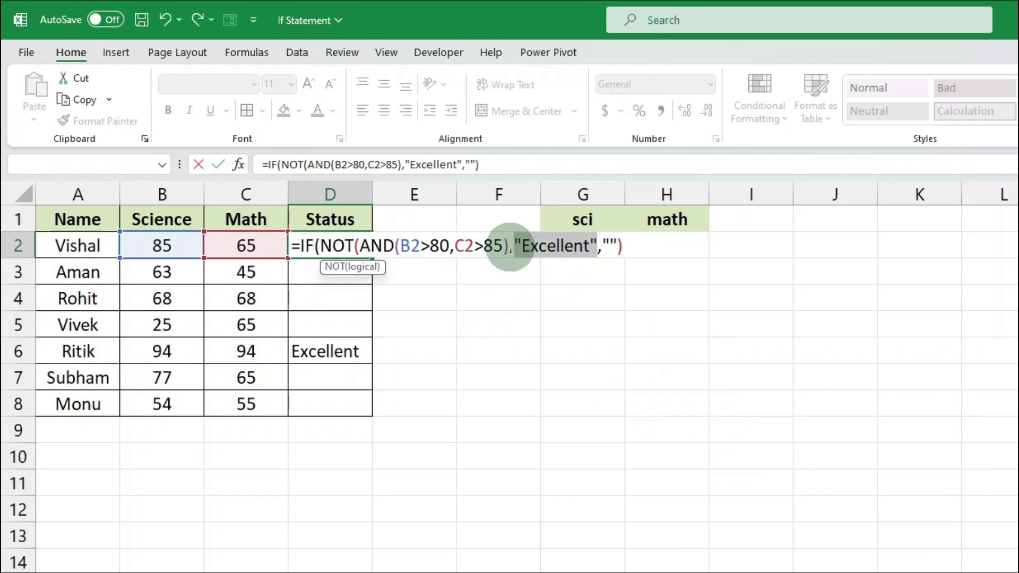
Close the NOT function after the AND conditions so D2 reads =IF(NOT(AND(B2>80,C2>85)),"Excellent","")
left_click(508, 246)
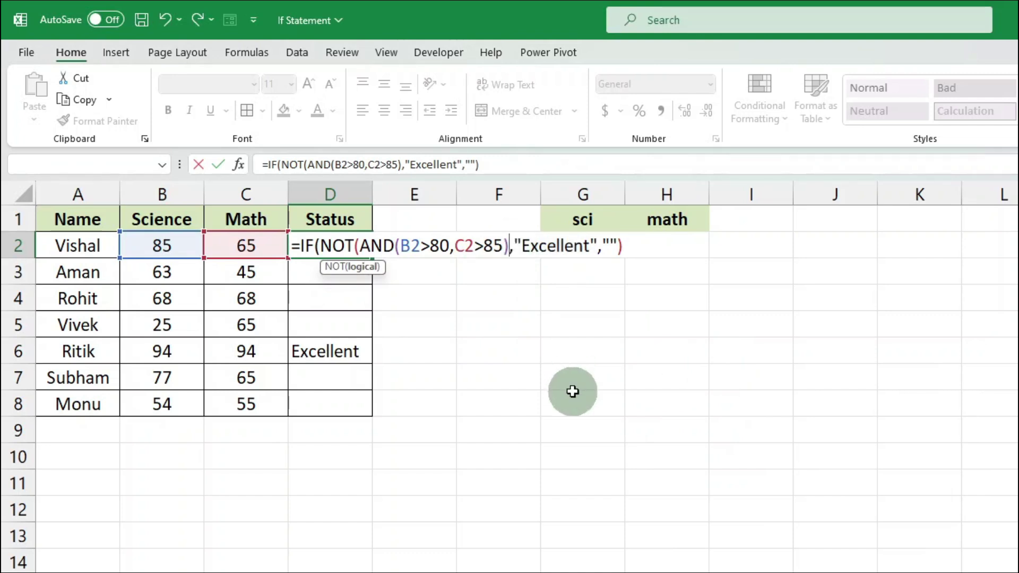
left_click(360, 246)
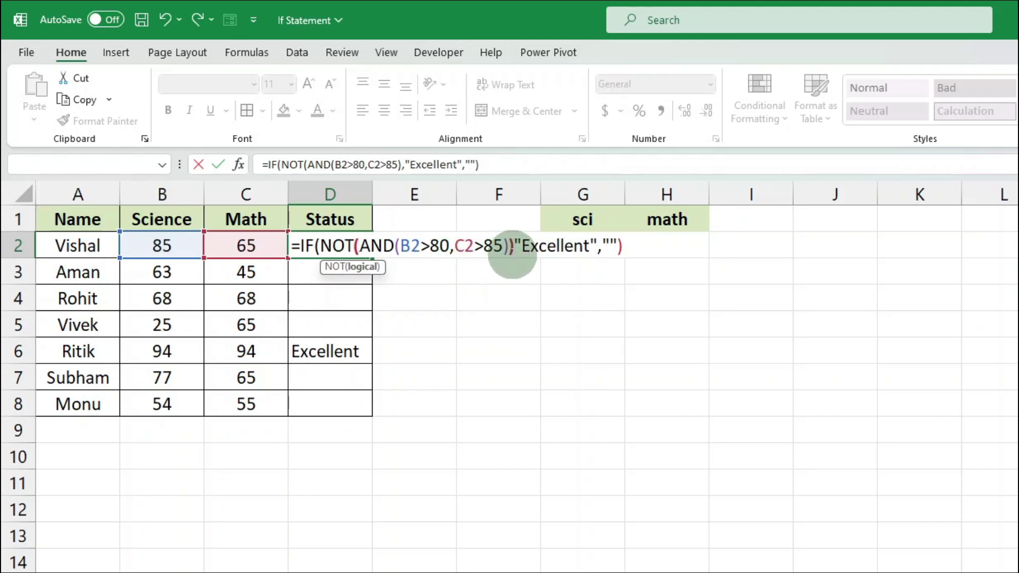
type(")")
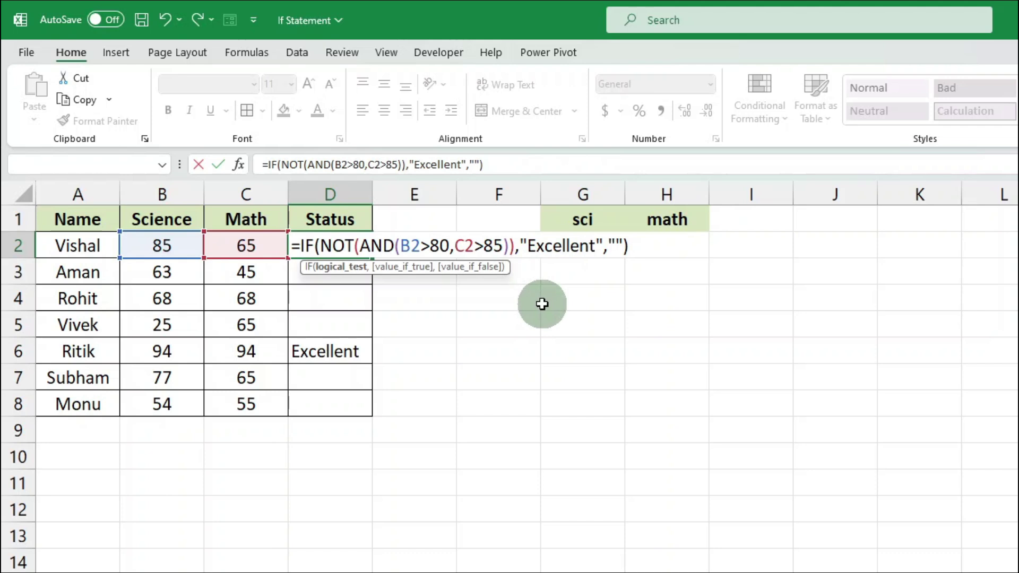
key("Return")
Fill the IF-NOT-AND formula from D2 down to D8 and inspect row 6's Status cell
left_click(355, 254)
left_click_drag(371, 258, 377, 422)
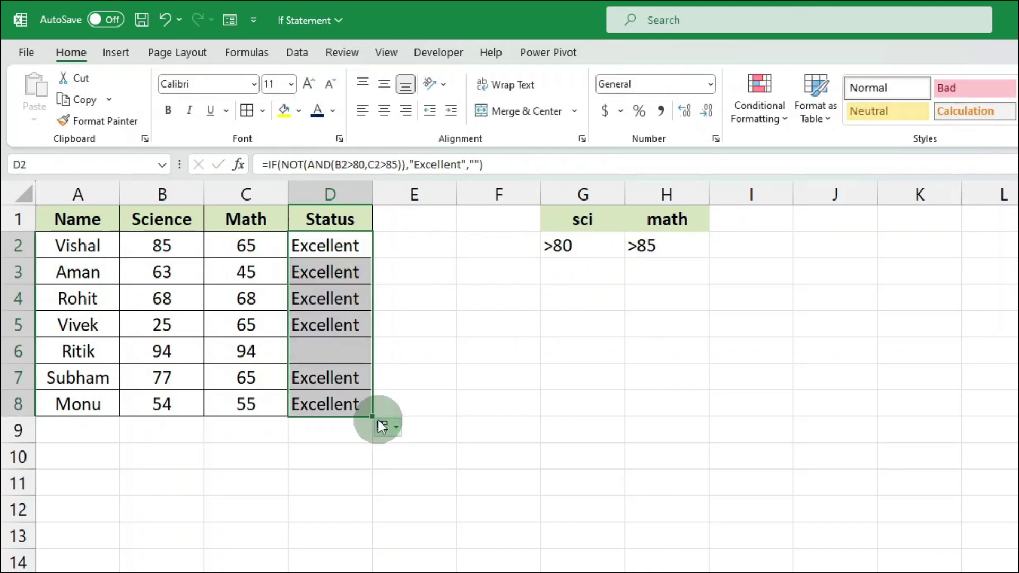
left_click(364, 351)
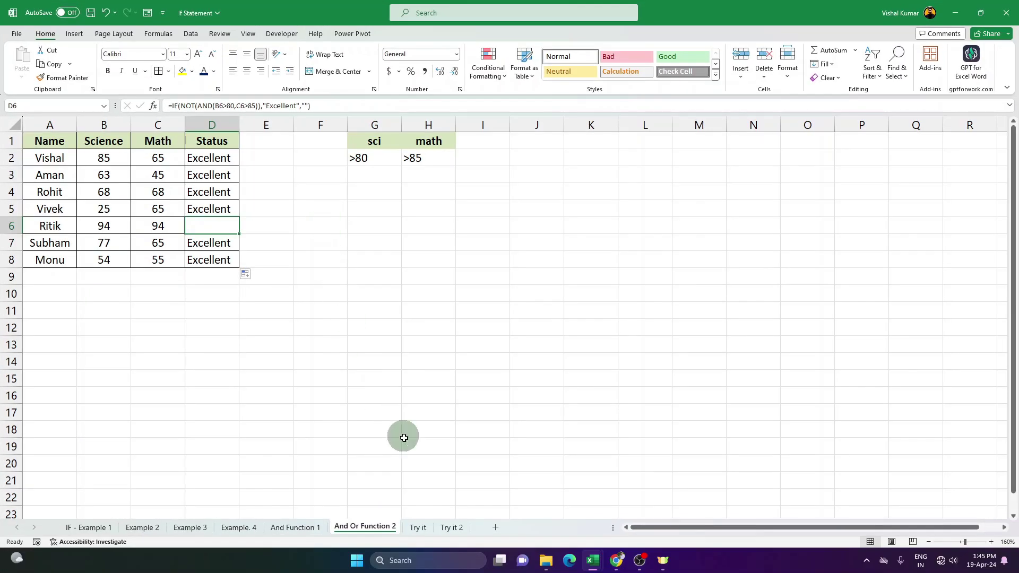
View the Try it and Try it 2 practice sheets and examine the sample IF-AND and IF-OR formula pictures
left_click(418, 527)
left_click(452, 527)
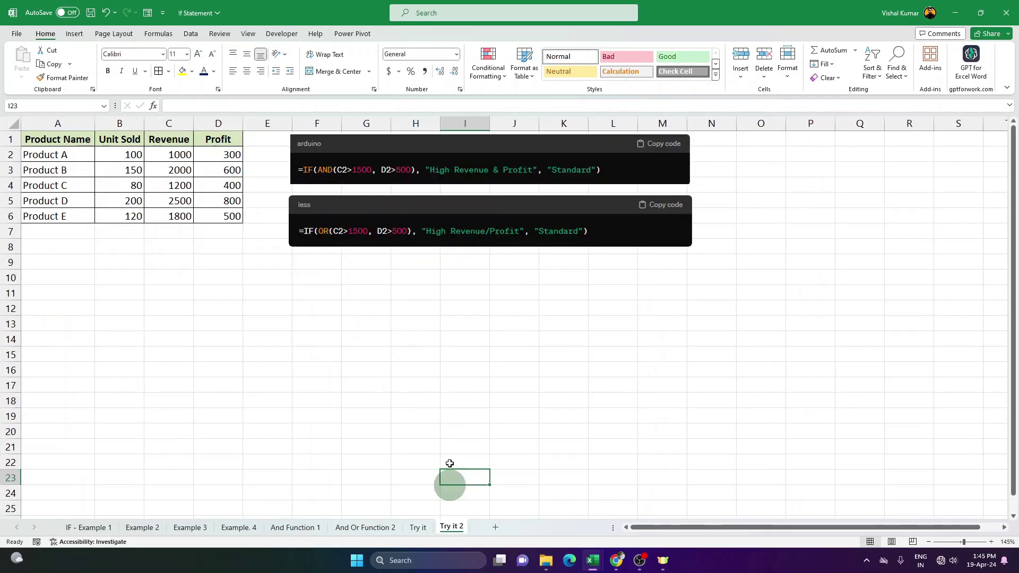
left_click(409, 170)
left_click(412, 234)
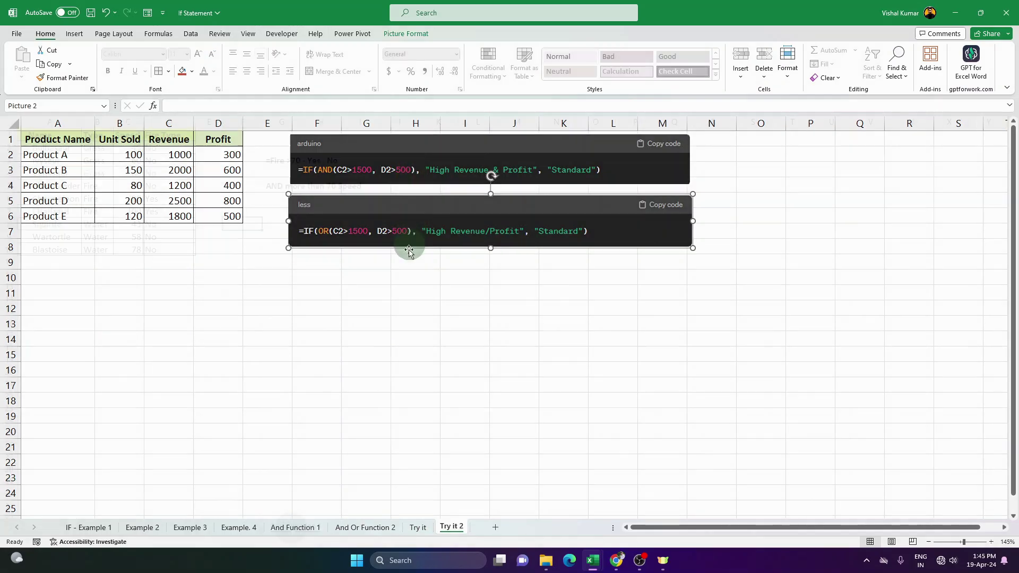
Look back over the And Function 1, Example. 4 and Example 3 sheets
left_click(296, 527)
left_click(257, 527)
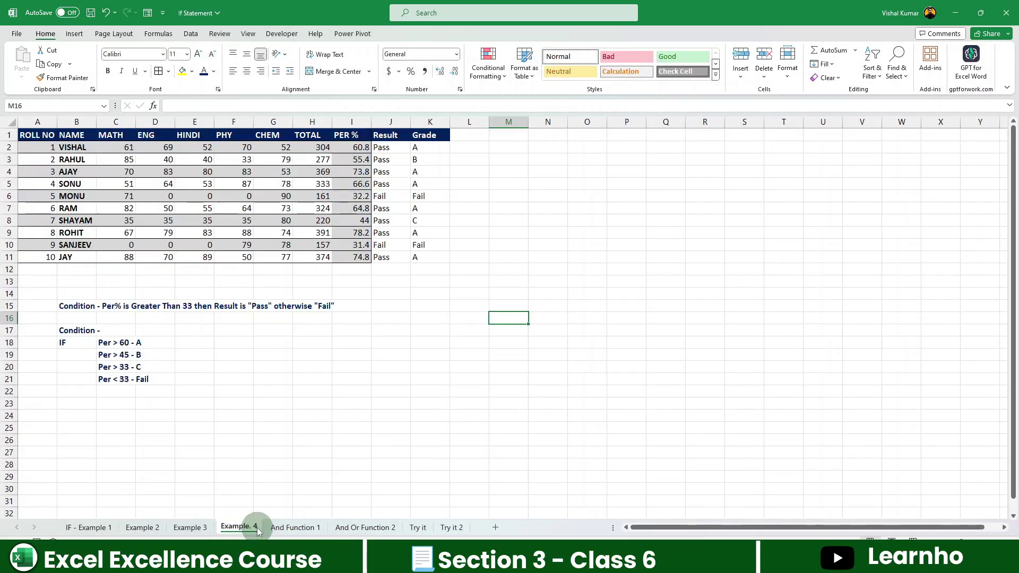
left_click(197, 527)
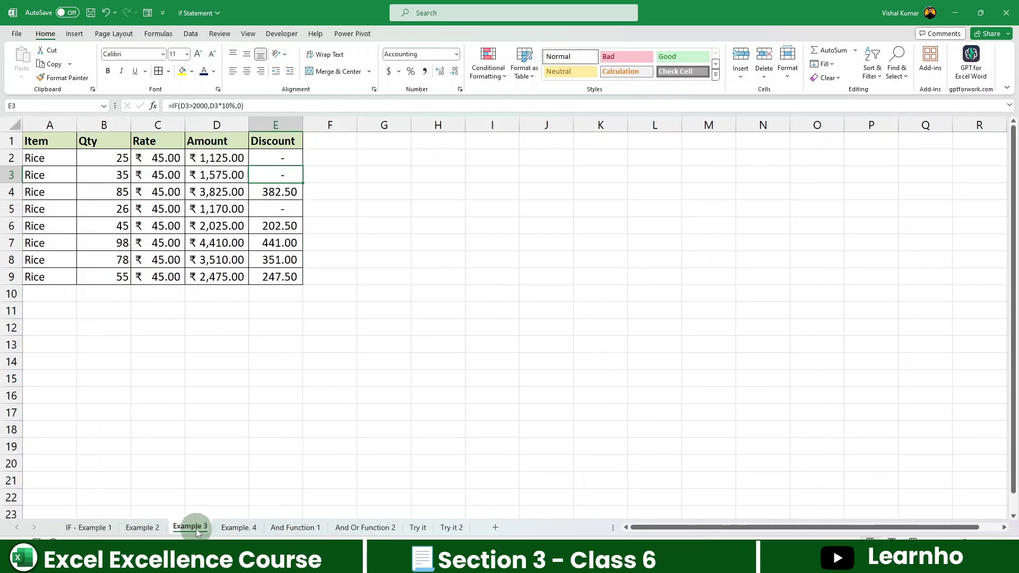